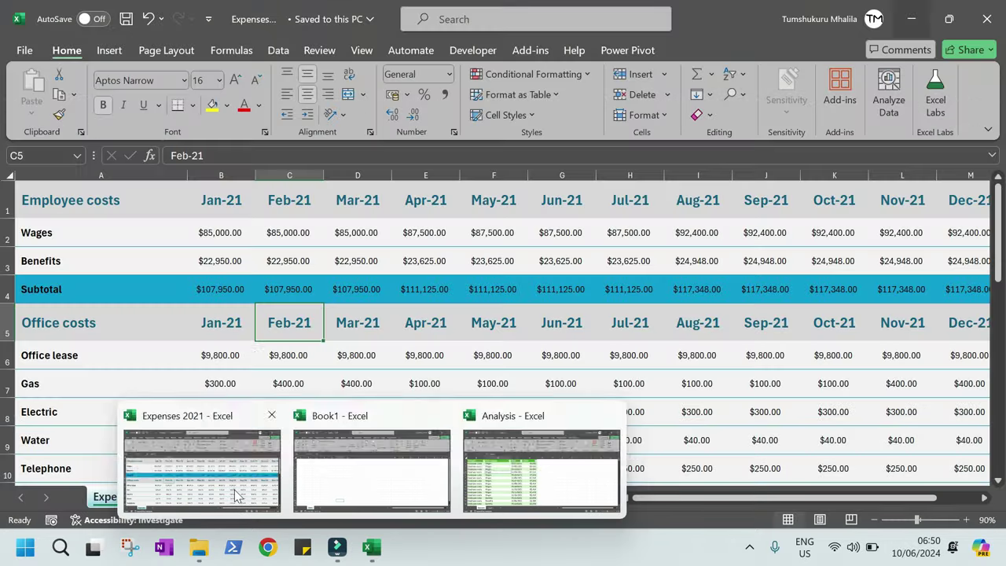
Look over the cost sections and the monthly and YEAR header cells in the Expenses 2021 workbook
{"action": "left_click", "coordinate": [235, 490]}
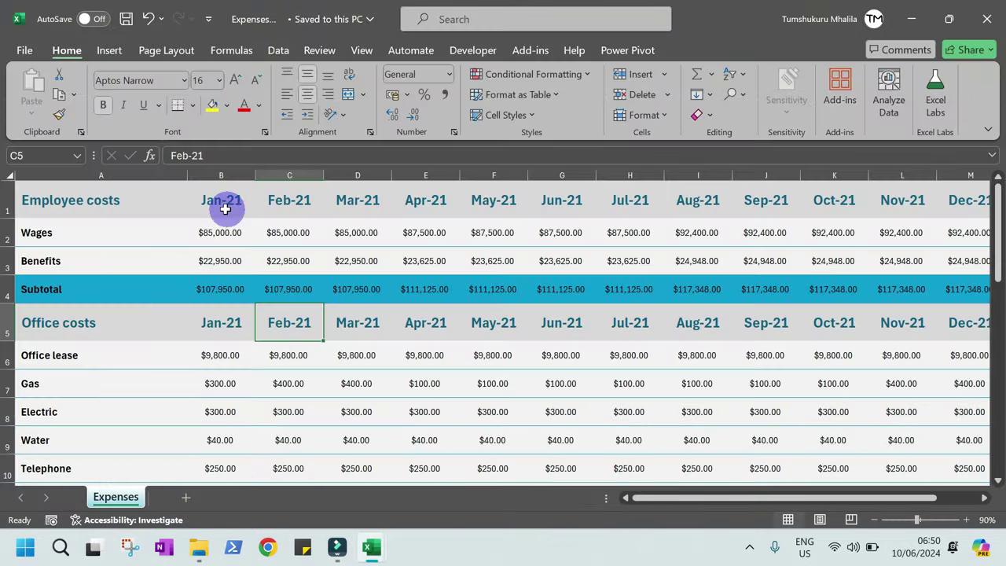
{"action": "scroll", "coordinate": [176, 362], "scroll_direction": "down", "scroll_amount": 5}
{"action": "scroll", "coordinate": [177, 367], "scroll_direction": "up", "scroll_amount": 3}
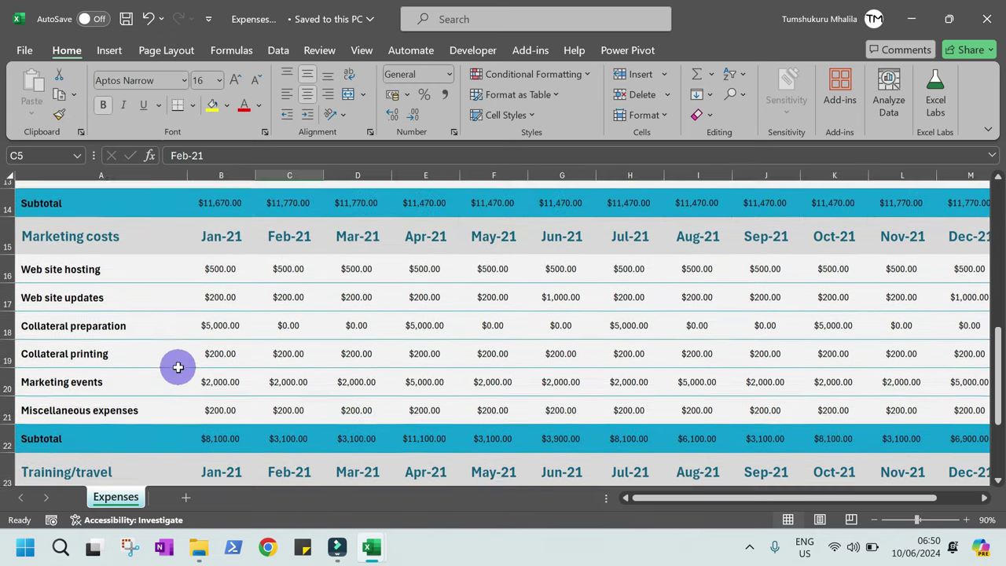
{"action": "scroll", "coordinate": [178, 367], "scroll_direction": "up", "scroll_amount": 2}
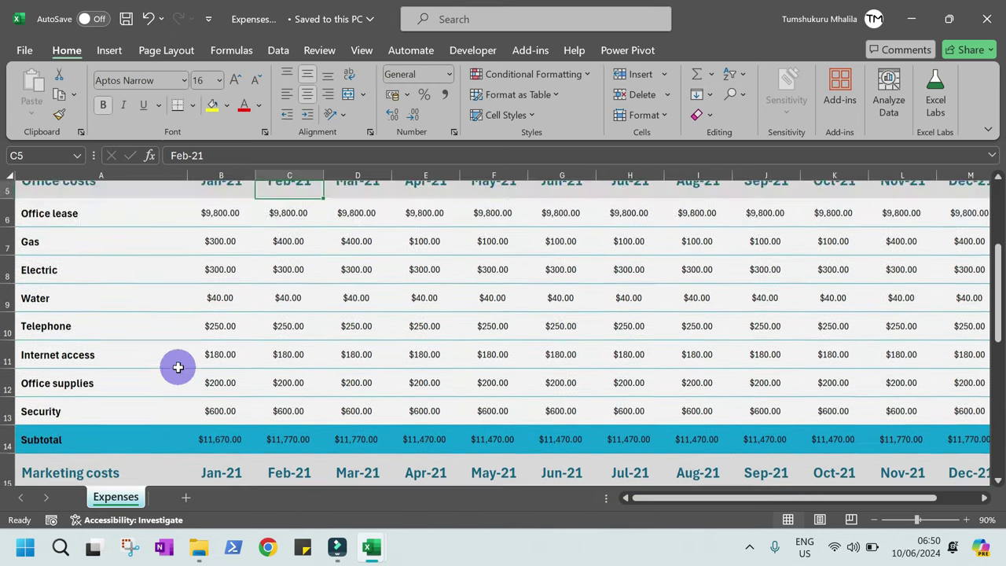
{"action": "scroll", "coordinate": [191, 346], "scroll_direction": "up", "scroll_amount": 1}
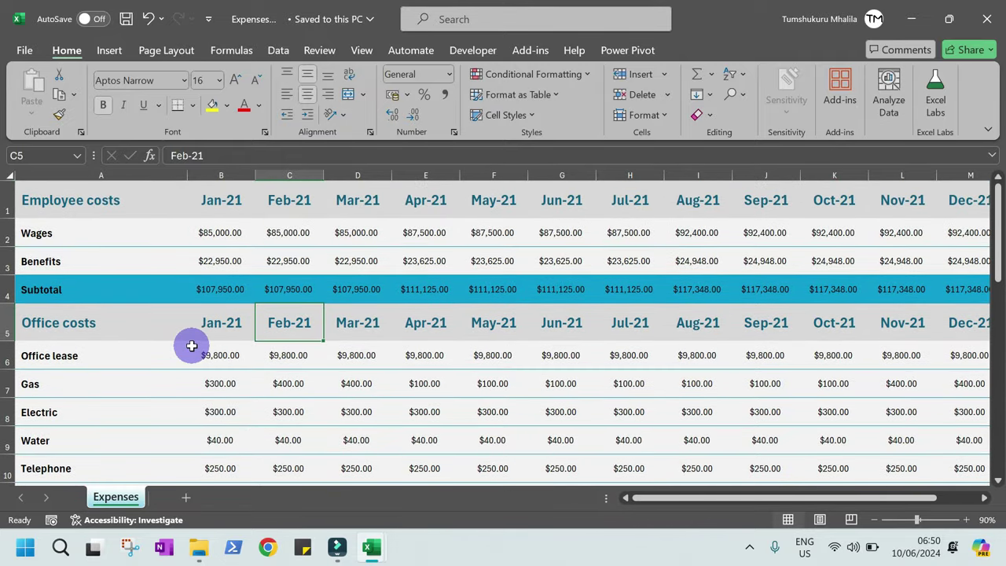
{"action": "key", "text": "Home"}
{"action": "scroll", "coordinate": [148, 373], "scroll_direction": "down", "scroll_amount": 6}
{"action": "scroll", "coordinate": [148, 373], "scroll_direction": "up", "scroll_amount": 5}
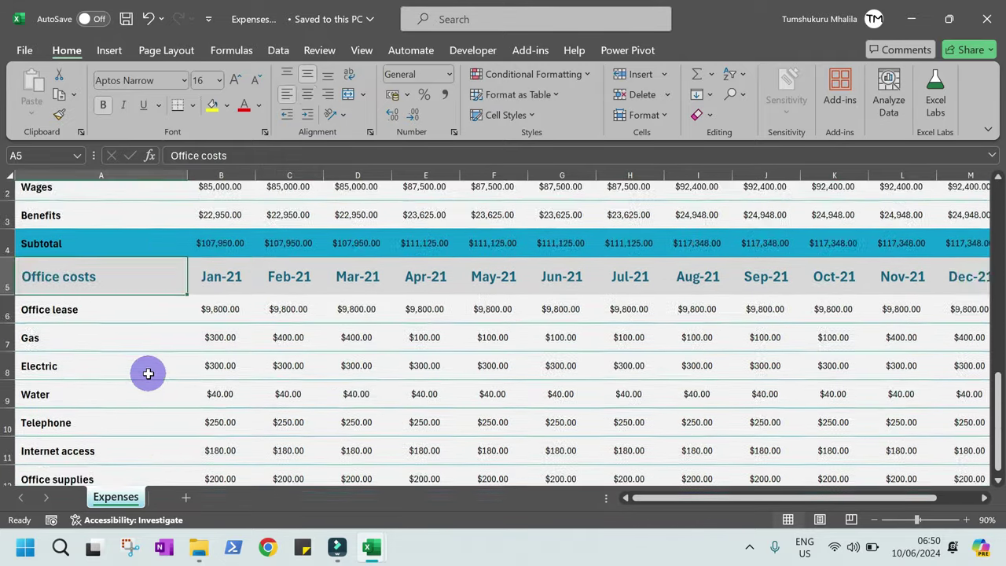
{"action": "scroll", "coordinate": [147, 373], "scroll_direction": "up", "scroll_amount": 1}
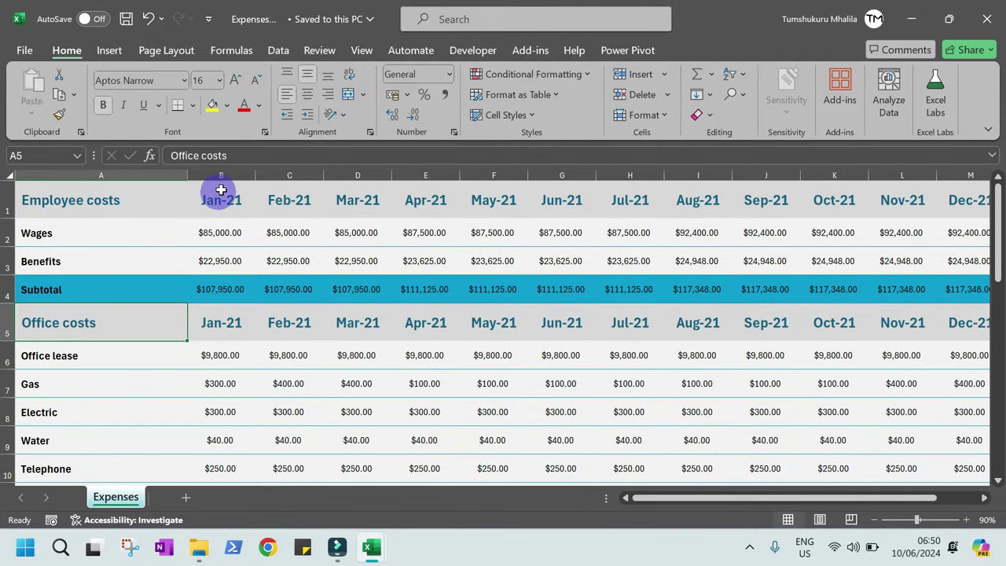
{"action": "mouse_move", "coordinate": [222, 189]}
{"action": "left_mouse_down"}
{"action": "mouse_move", "coordinate": [732, 196]}
{"action": "mouse_move", "coordinate": [901, 184]}
{"action": "mouse_move", "coordinate": [1004, 198]}
{"action": "mouse_move", "coordinate": [873, 198]}
{"action": "left_mouse_up"}
Switch to the Analysis workbook and examine its Category, Subcategory, Date and Costs columns
{"action": "mouse_move", "coordinate": [373, 548]}
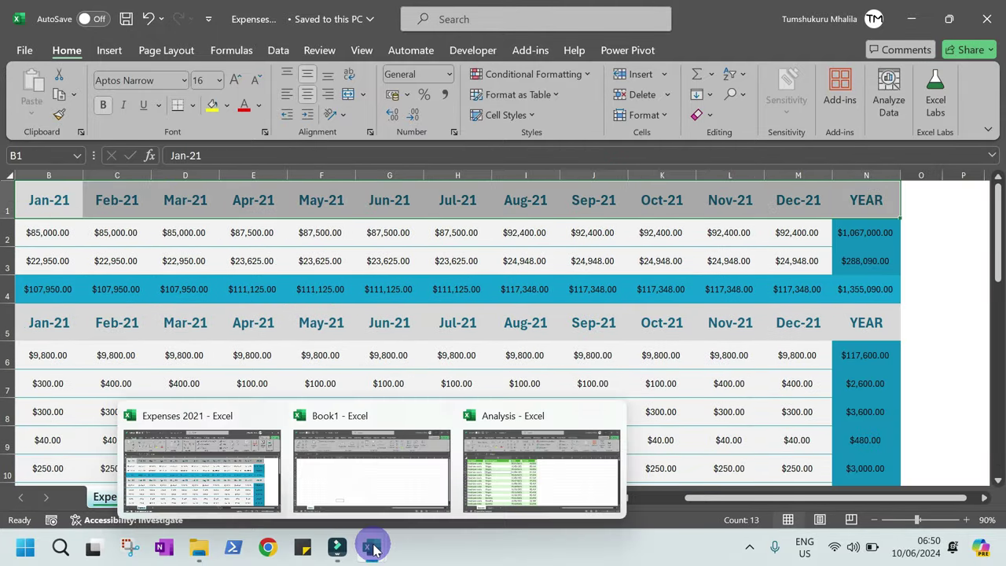
{"action": "left_click", "coordinate": [495, 472]}
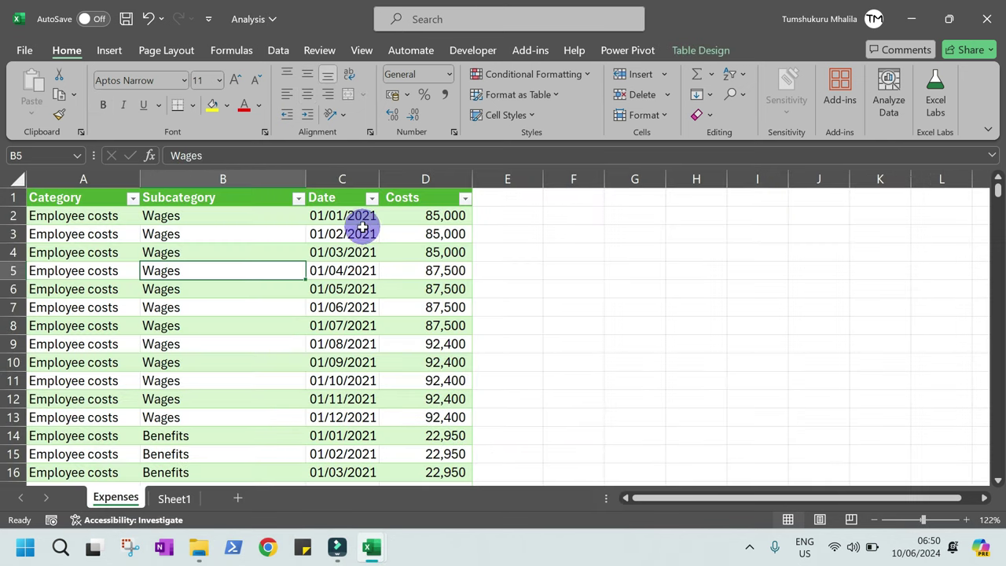
{"action": "left_click", "coordinate": [74, 178]}
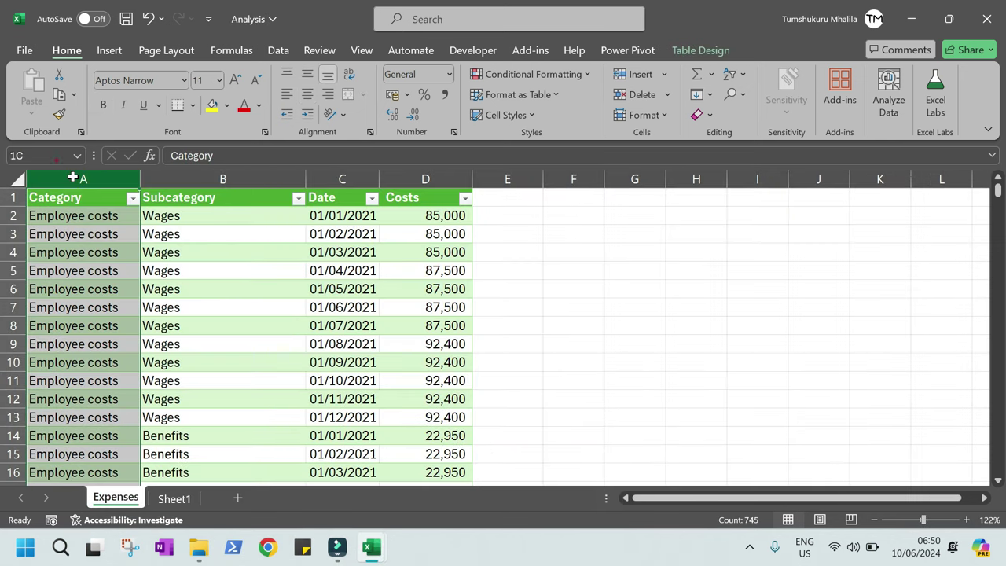
{"action": "left_click", "coordinate": [202, 177]}
{"action": "left_click", "coordinate": [326, 178]}
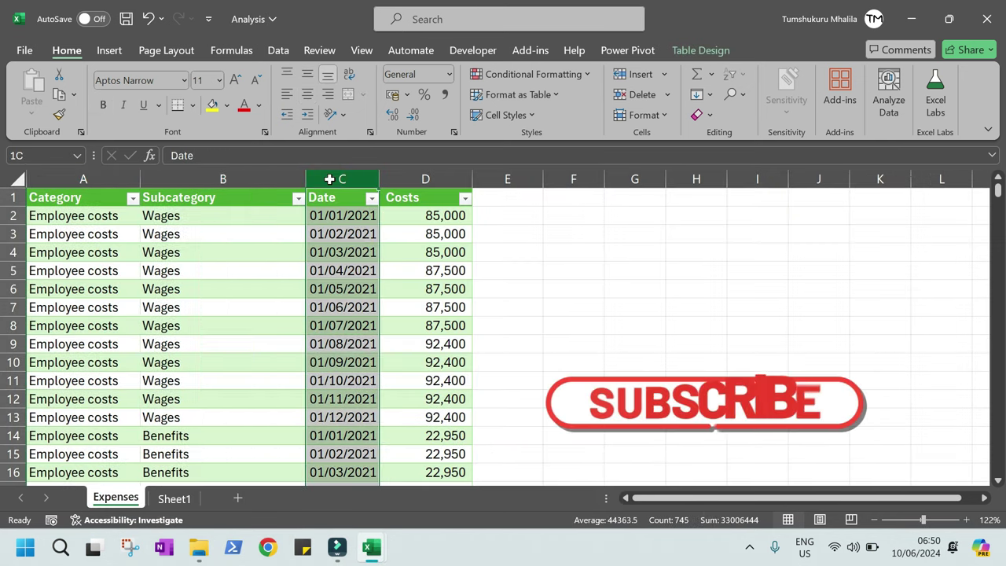
{"action": "left_click", "coordinate": [403, 175]}
{"action": "left_click", "coordinate": [311, 305]}
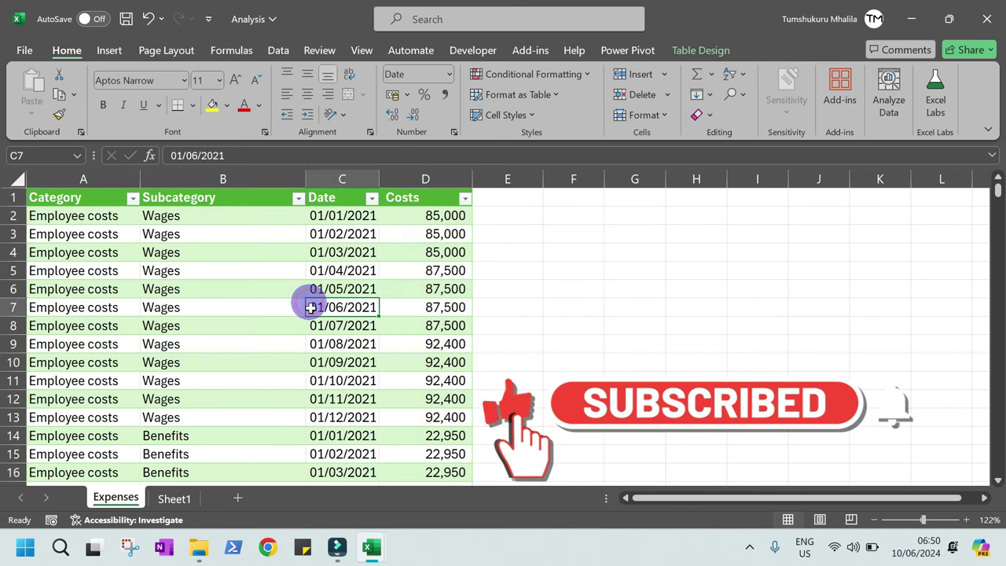
In the blank Book1 workbook, import the Expenses sheet from the Expenses 2021 workbook and open it in Power Query for transformation
{"action": "mouse_move", "coordinate": [374, 555]}
{"action": "left_click", "coordinate": [373, 476]}
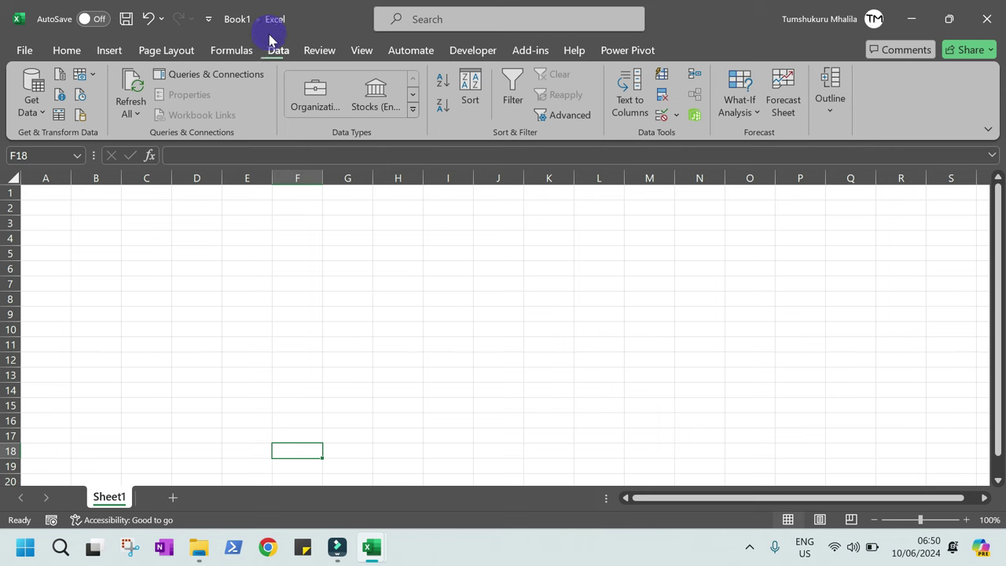
{"action": "left_click", "coordinate": [31, 102]}
{"action": "mouse_move", "coordinate": [84, 134]}
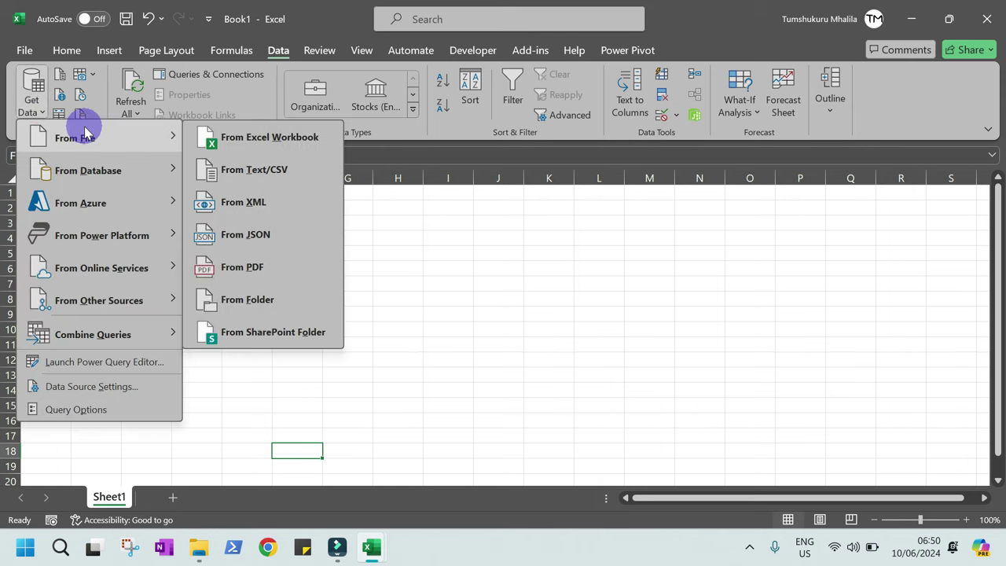
{"action": "left_click", "coordinate": [240, 139]}
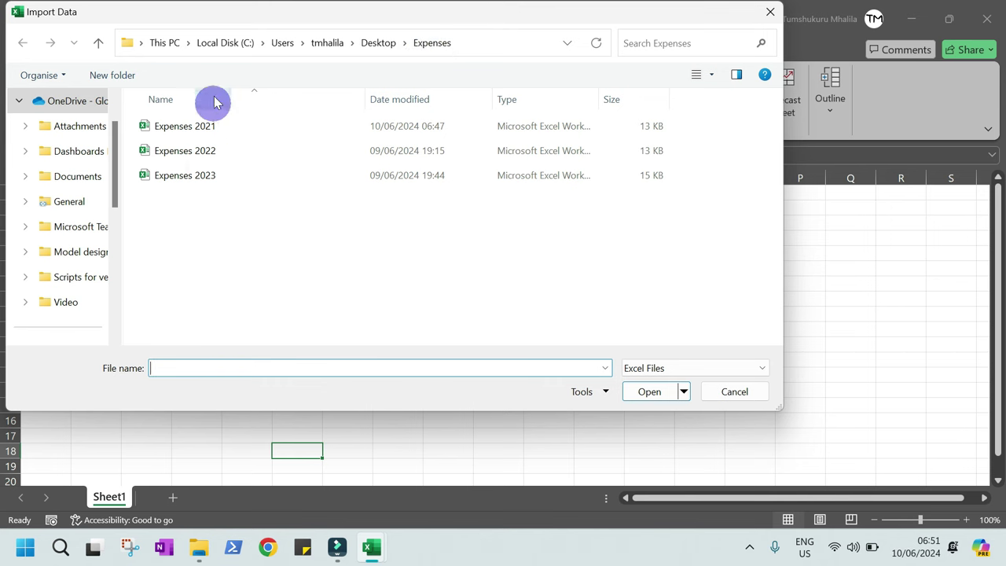
{"action": "left_click", "coordinate": [187, 132]}
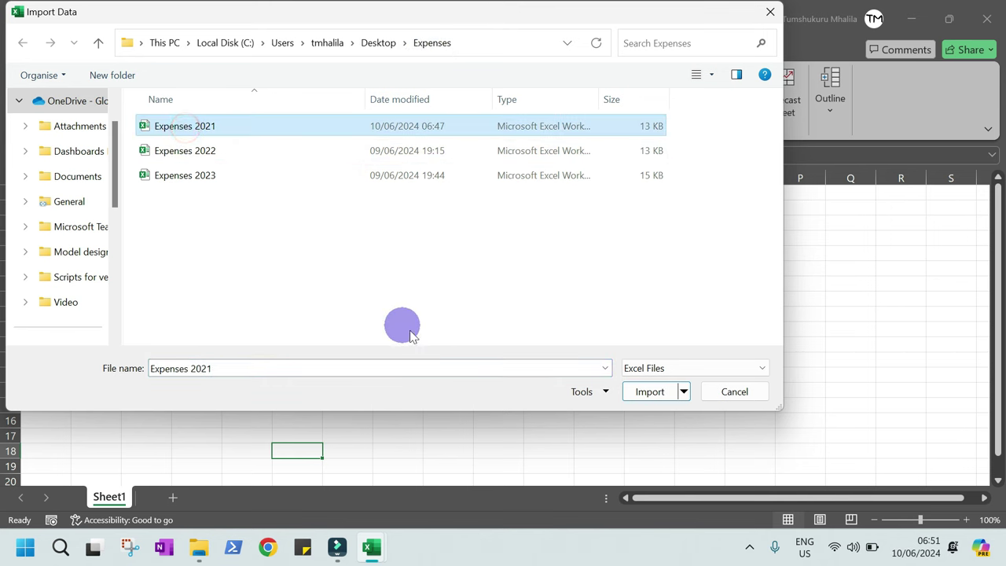
{"action": "left_click", "coordinate": [633, 392]}
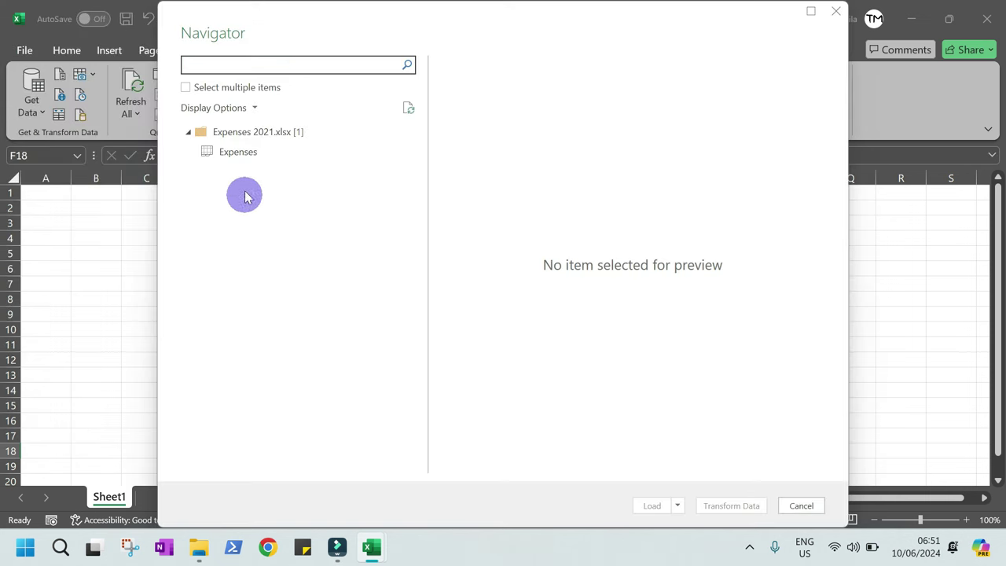
{"action": "left_click", "coordinate": [236, 154]}
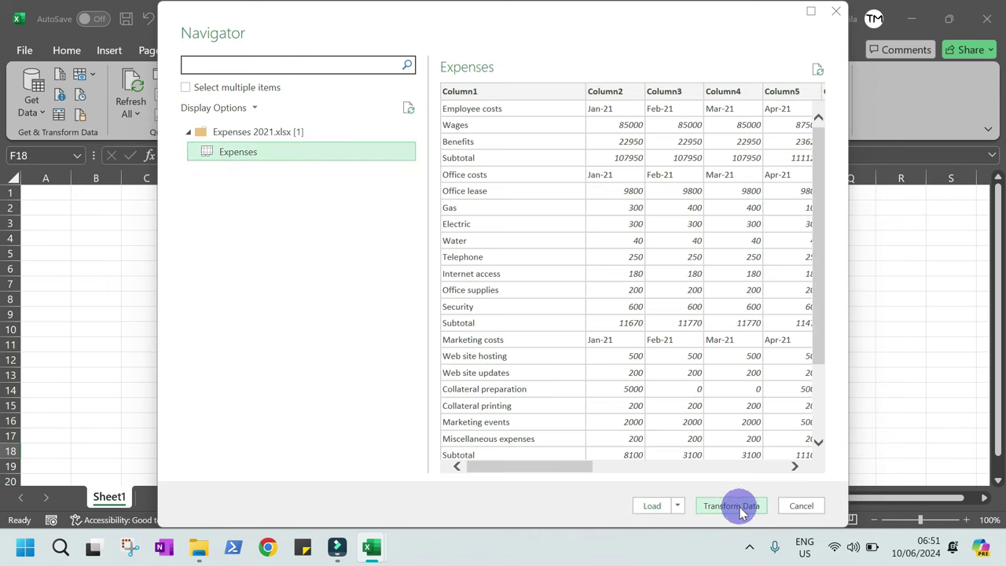
{"action": "left_click", "coordinate": [738, 507]}
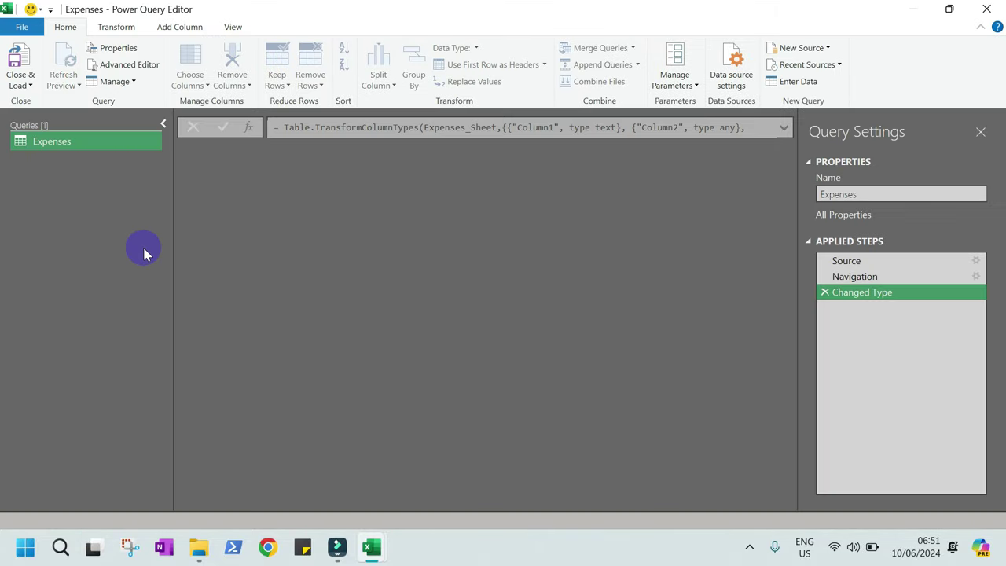
Compare the imported query rows with the source sheet in the Expenses 2021 workbook, looking for total rows
{"action": "scroll", "coordinate": [321, 370], "scroll_direction": "down", "scroll_amount": 3}
{"action": "scroll", "coordinate": [320, 372], "scroll_direction": "up", "scroll_amount": 3}
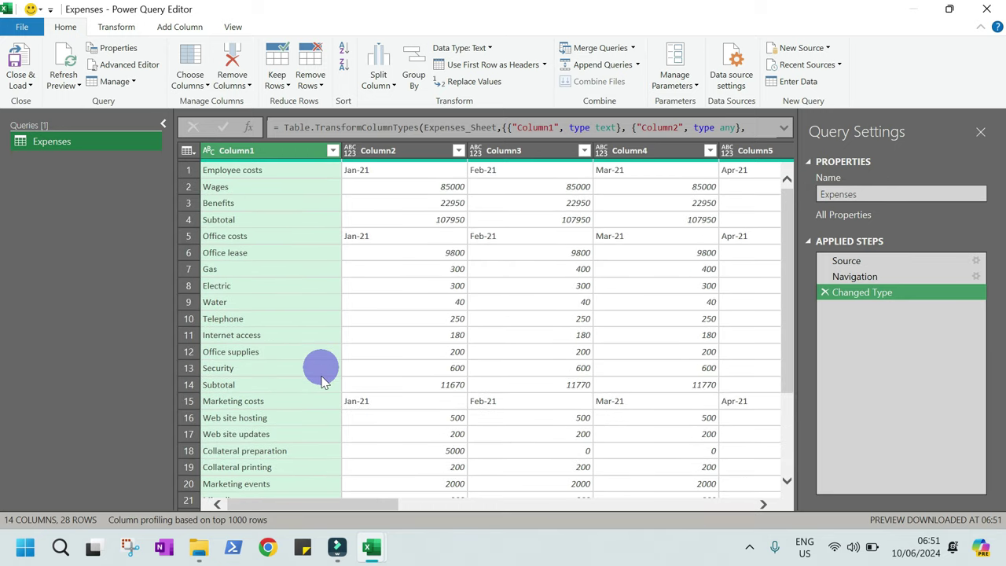
{"action": "mouse_move", "coordinate": [371, 551]}
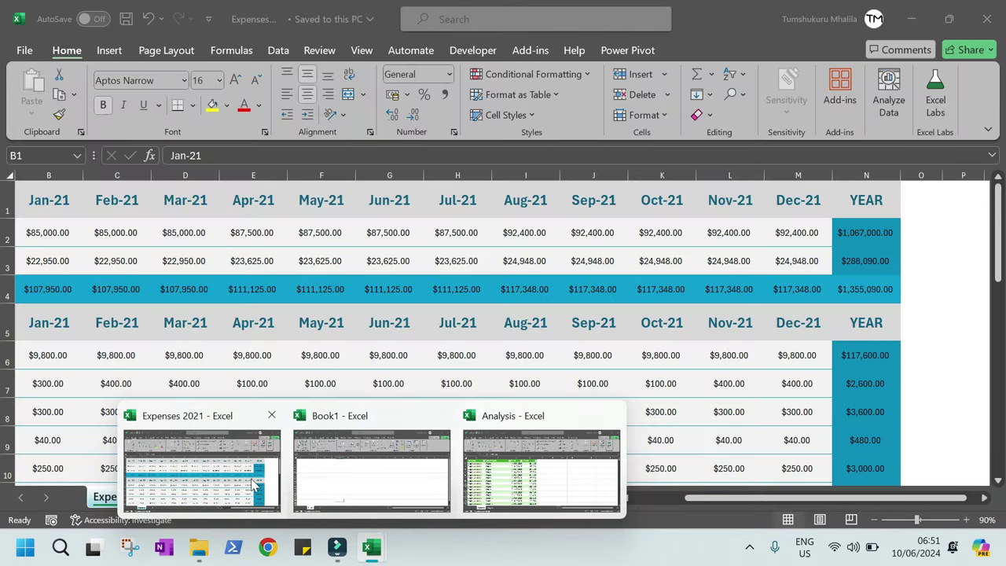
{"action": "left_click", "coordinate": [252, 484]}
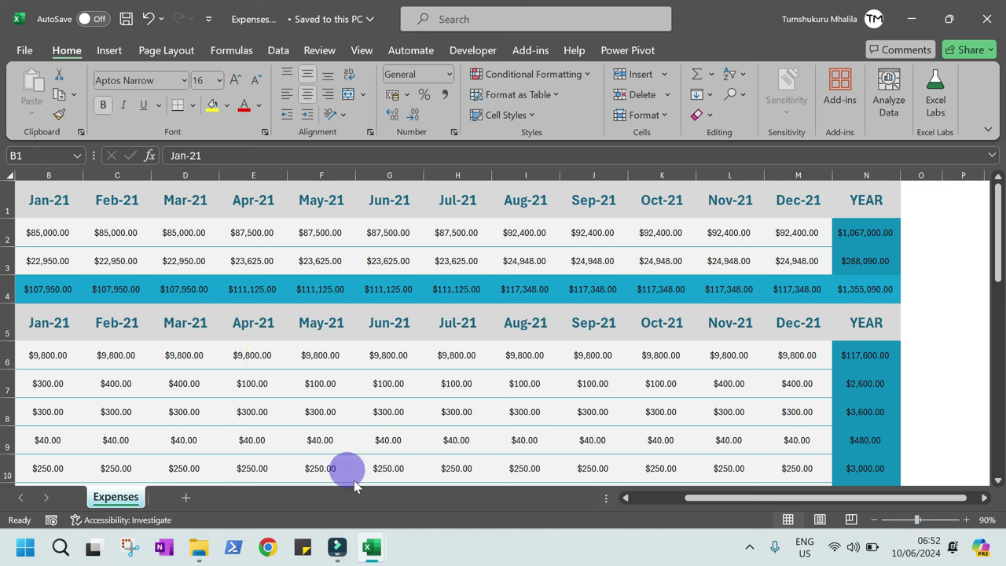
{"action": "mouse_move", "coordinate": [376, 549]}
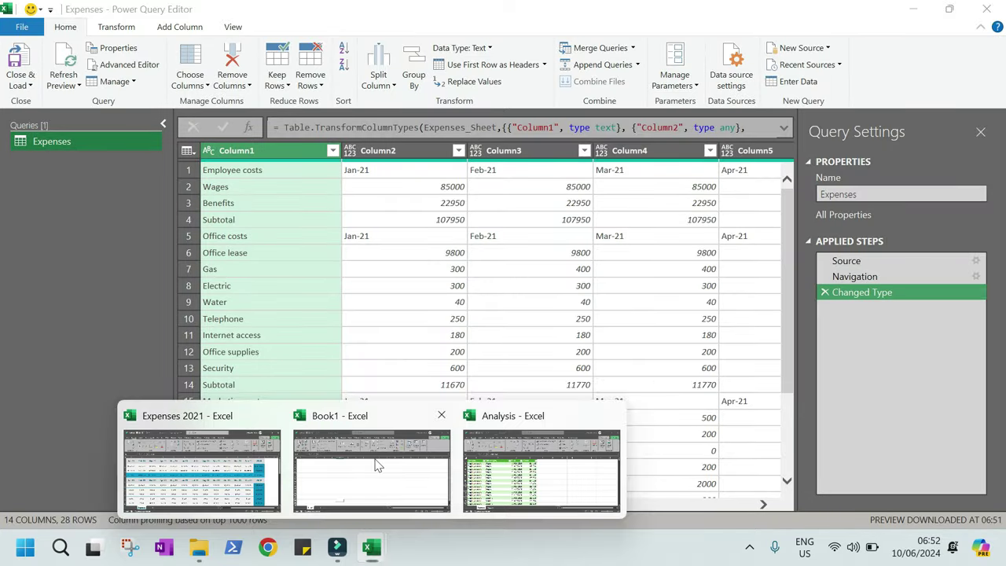
{"action": "left_click", "coordinate": [375, 458]}
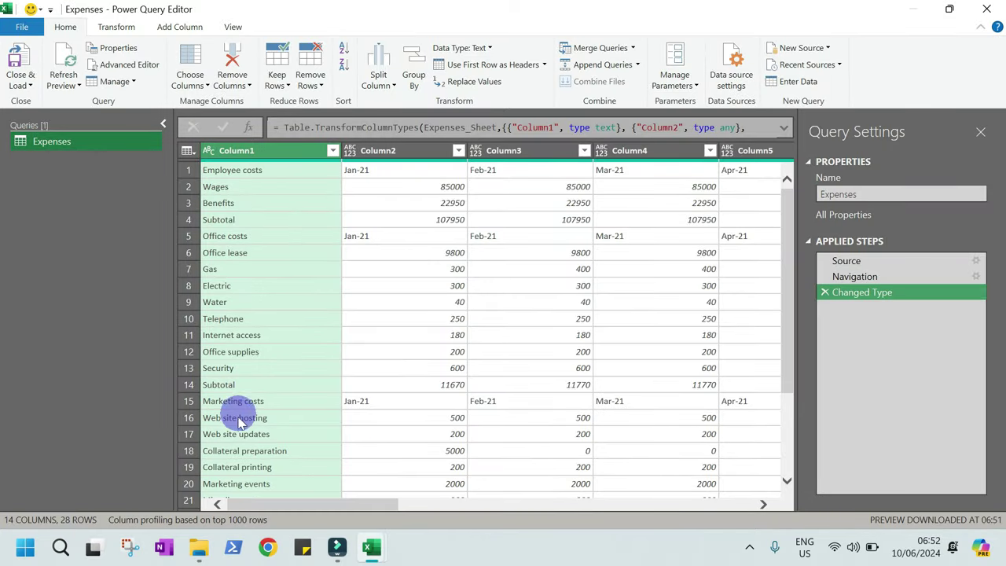
Filter Column1 to exclude the Subtotal, TOTAL planned expenses and Totals rows, then check the remaining rows
{"action": "left_click", "coordinate": [334, 150]}
{"action": "left_click", "coordinate": [170, 292]}
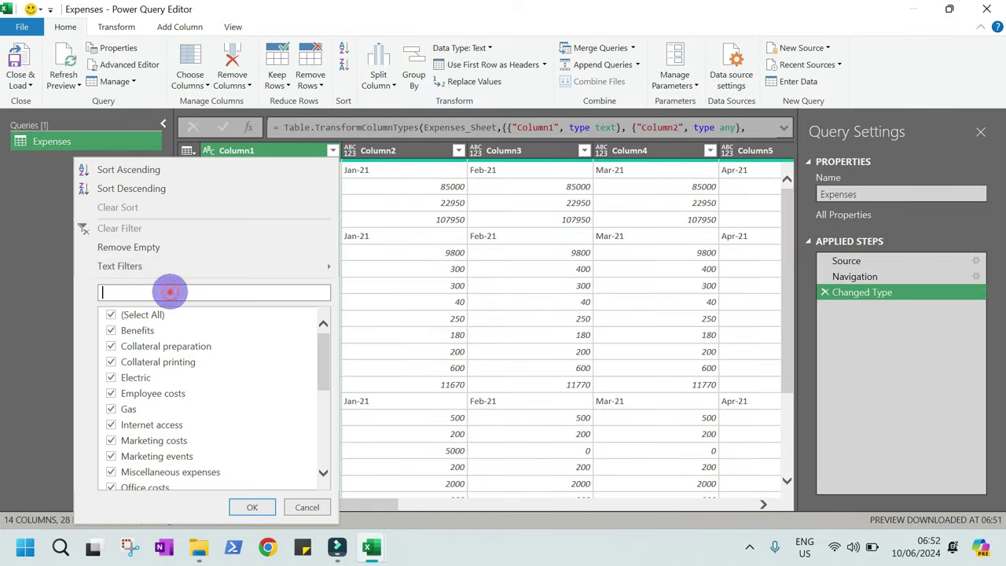
{"action": "type", "text": "total"}
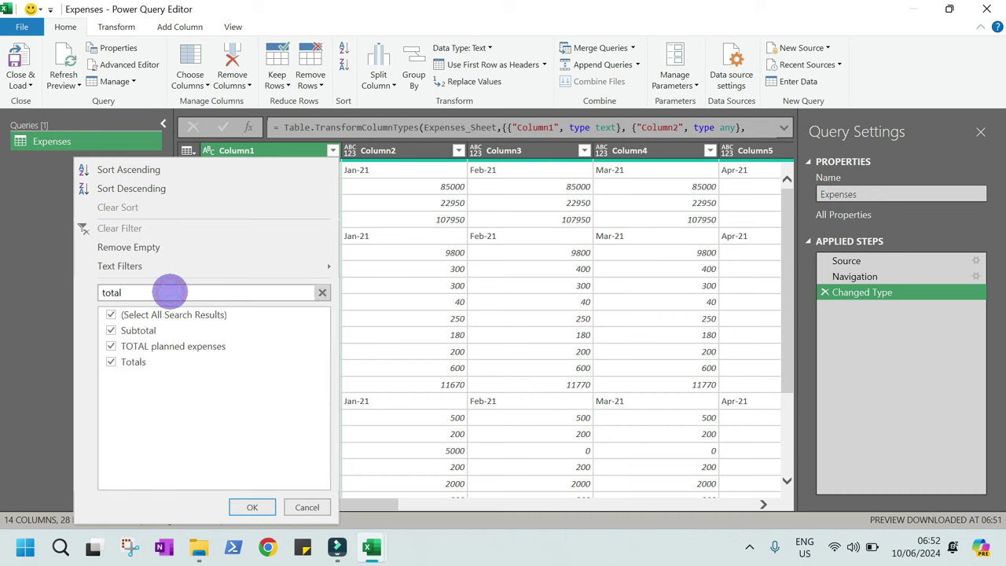
{"action": "left_click", "coordinate": [111, 332]}
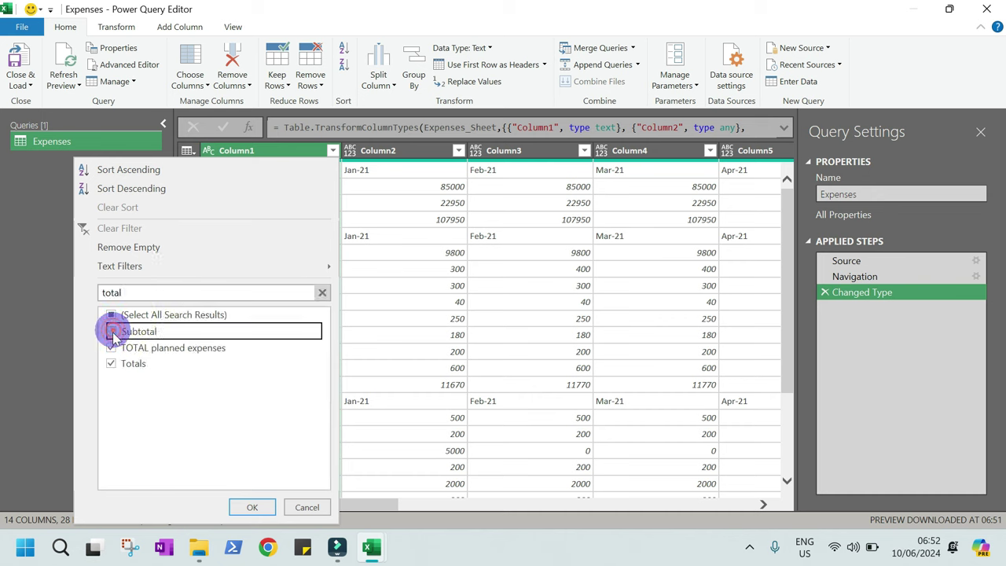
{"action": "left_click", "coordinate": [111, 347]}
{"action": "left_click", "coordinate": [113, 362]}
{"action": "left_click", "coordinate": [321, 292]}
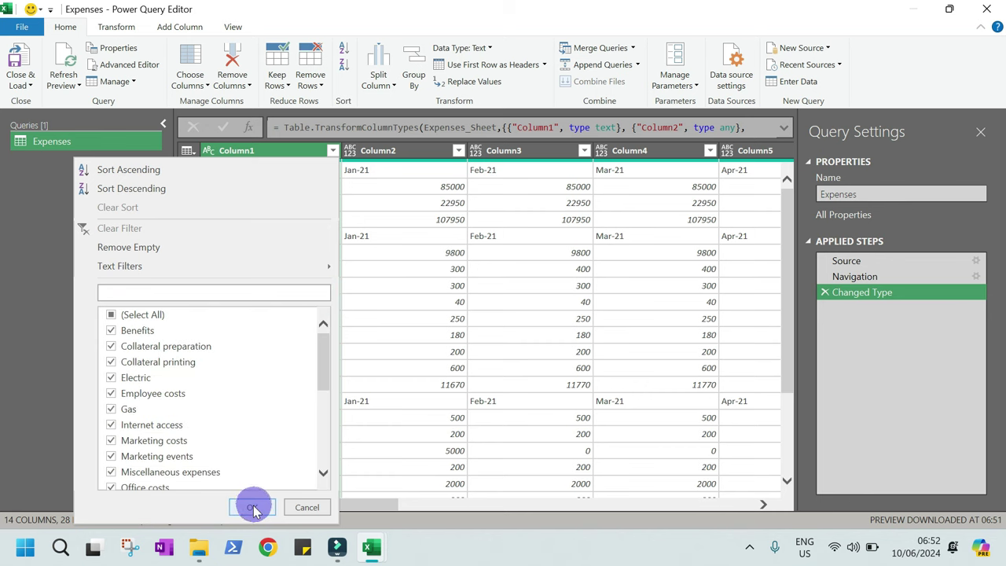
{"action": "left_click", "coordinate": [253, 508]}
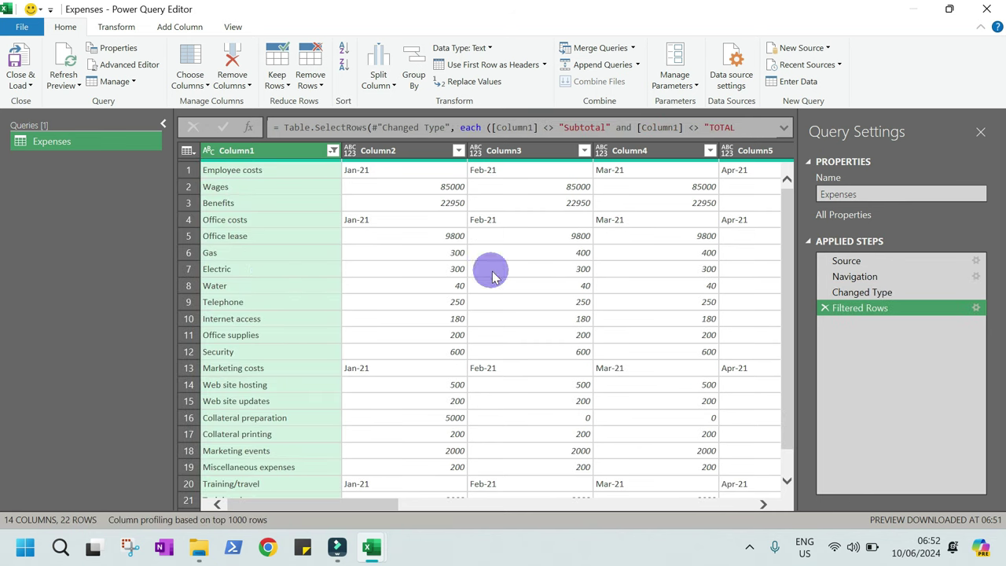
{"action": "scroll", "coordinate": [291, 370], "scroll_direction": "down", "scroll_amount": 2}
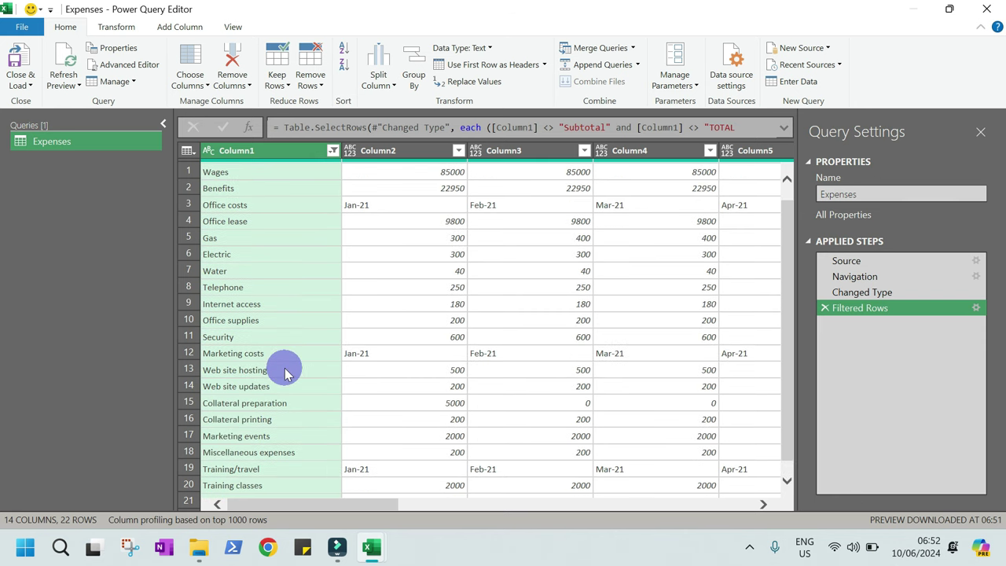
{"action": "scroll", "coordinate": [285, 374], "scroll_direction": "up", "scroll_amount": 2}
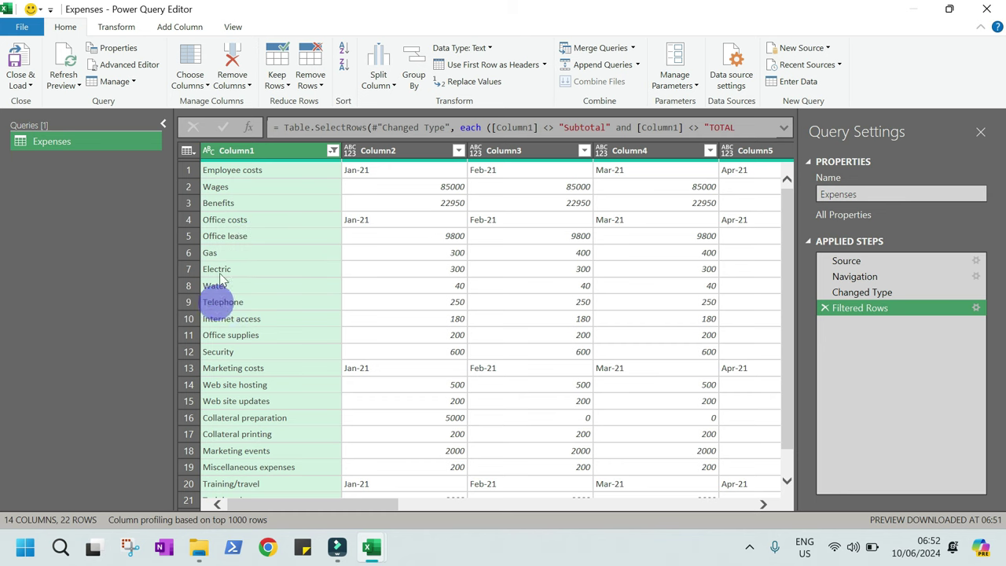
Start a custom column named Category and insert Column1 into its formula
{"action": "left_click", "coordinate": [180, 26]}
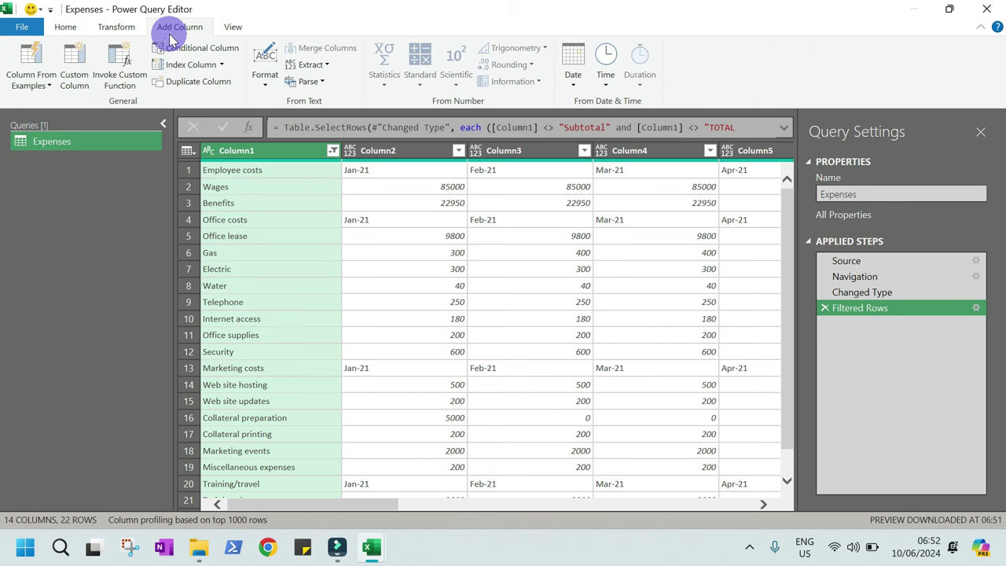
{"action": "left_click", "coordinate": [81, 85]}
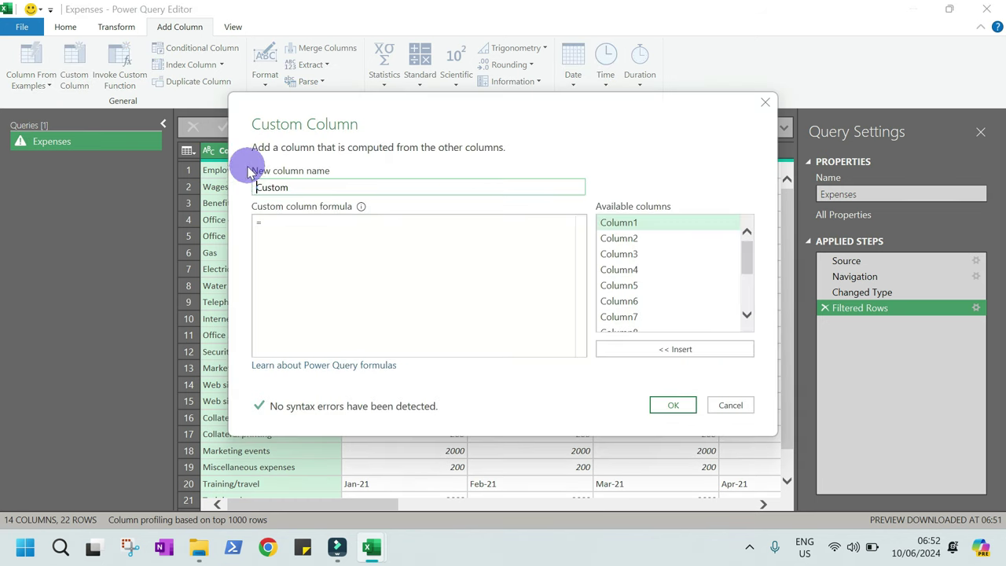
{"action": "double_click", "coordinate": [303, 187]}
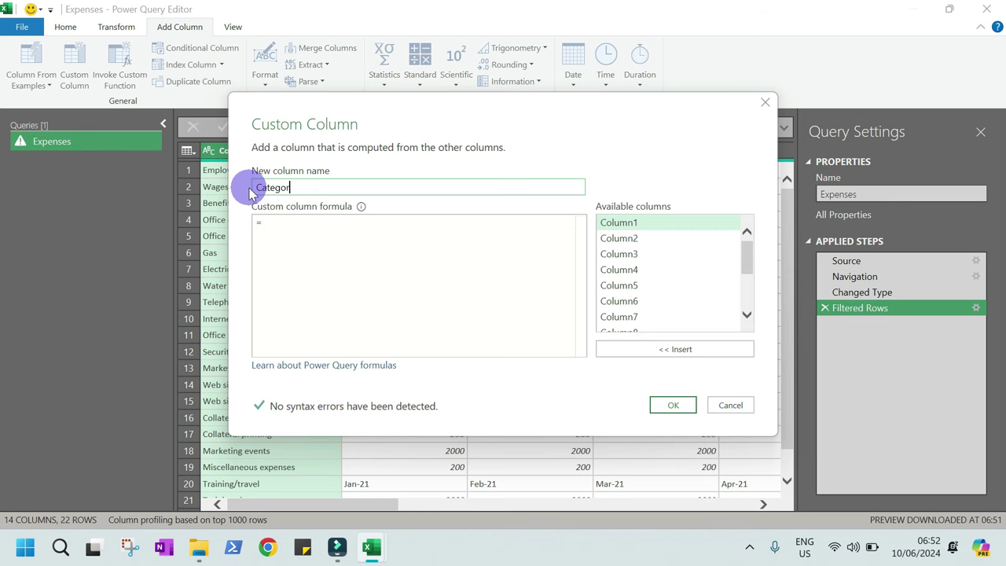
{"action": "left_click", "coordinate": [278, 229]}
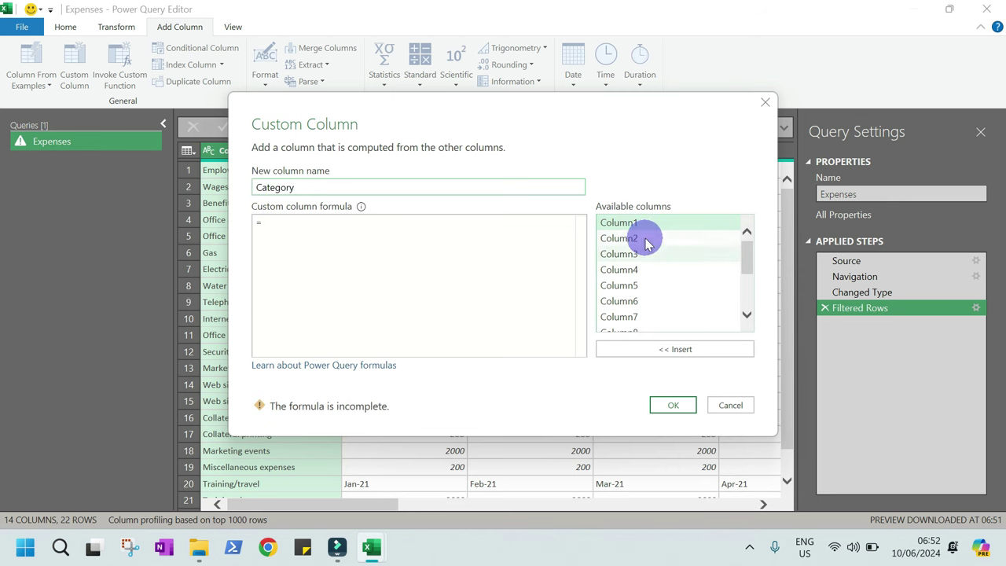
{"action": "double_click", "coordinate": [620, 224]}
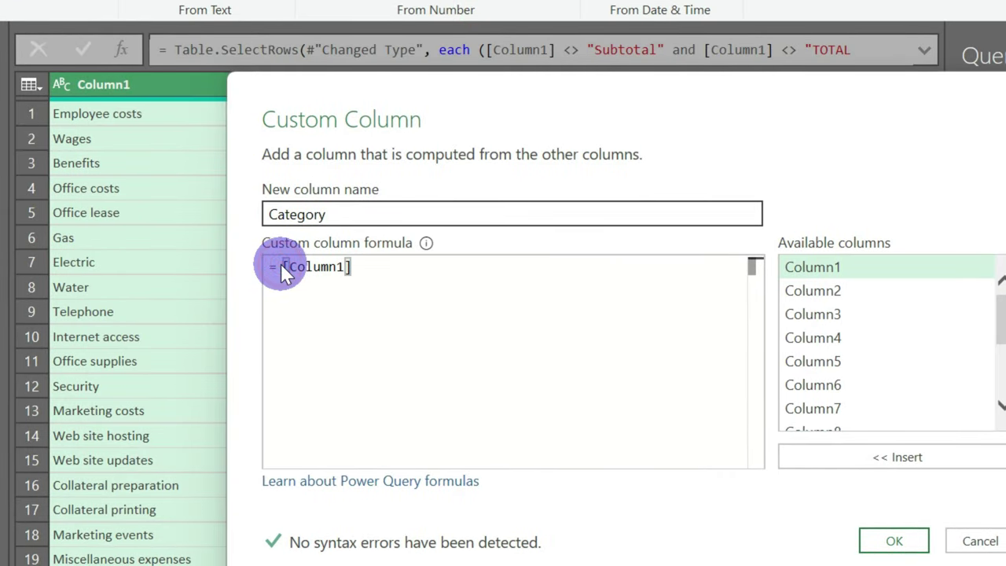
Write the first condition of the Category formula as if [Column1] = "Employee costs" then "Employee costs"
{"action": "left_click", "coordinate": [312, 268]}
{"action": "type", "text": "if"}
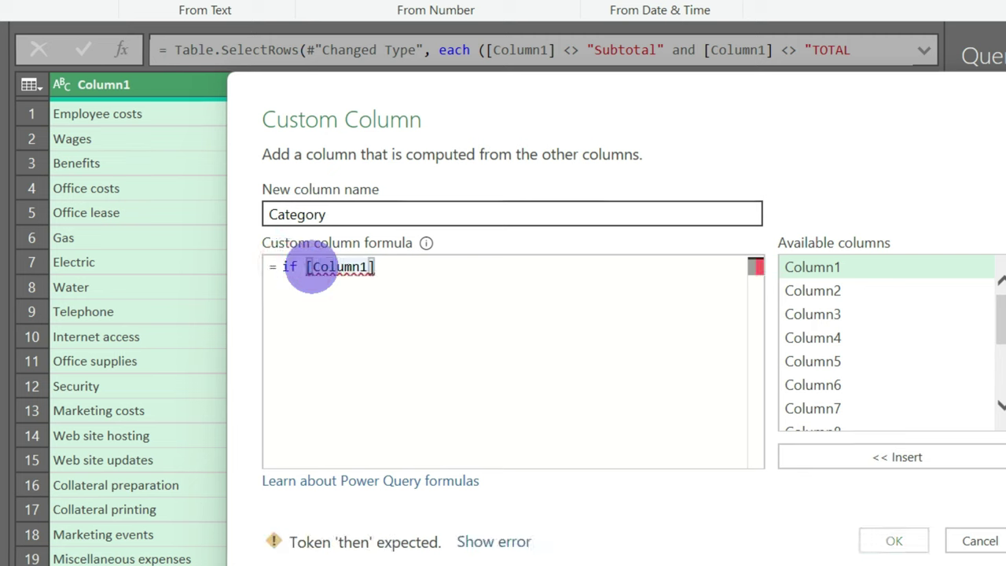
{"action": "key", "text": "End"}
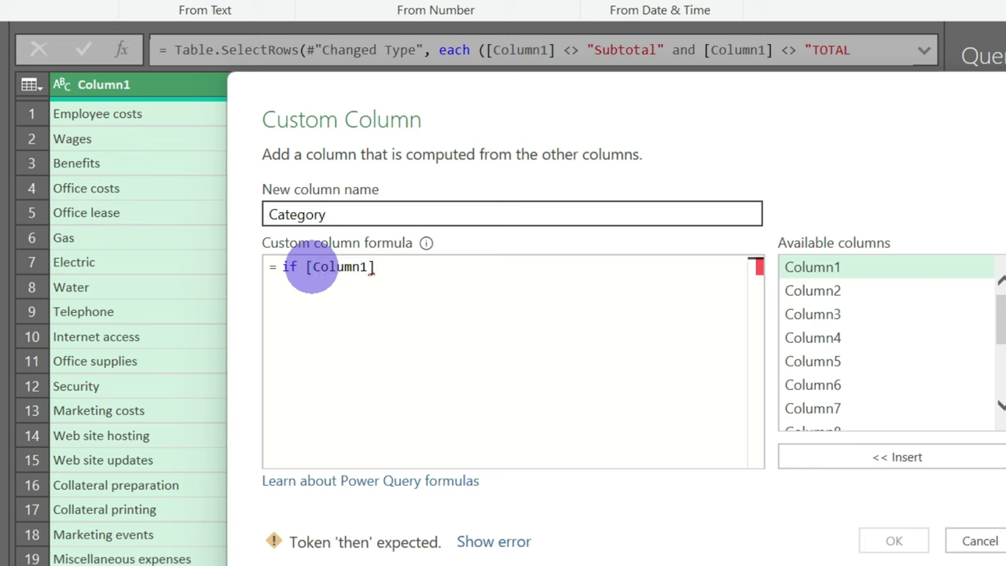
{"action": "type", "text": "= \""}
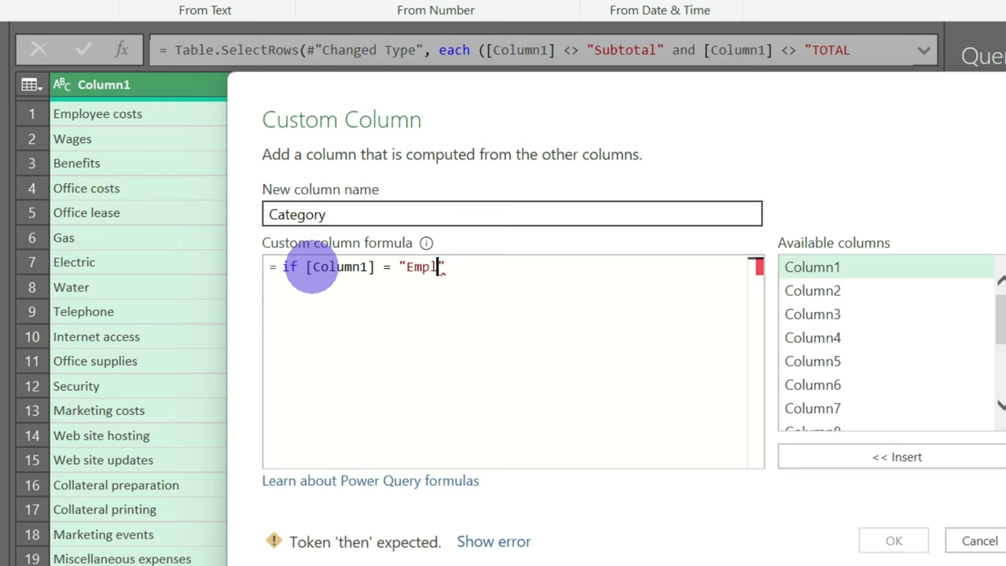
{"action": "type", "text": "Employee costs\" the"}
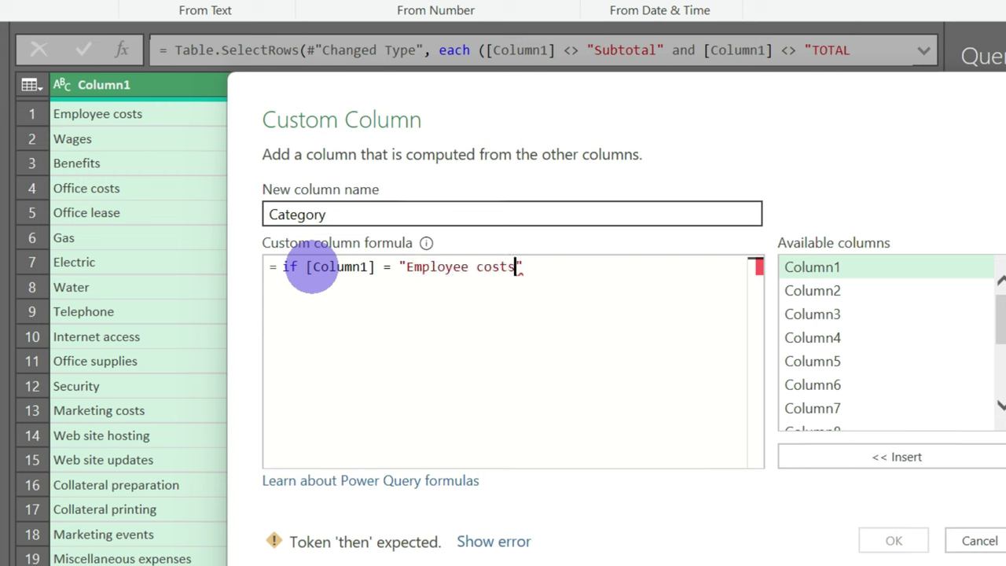
{"action": "type", "text": "n"}
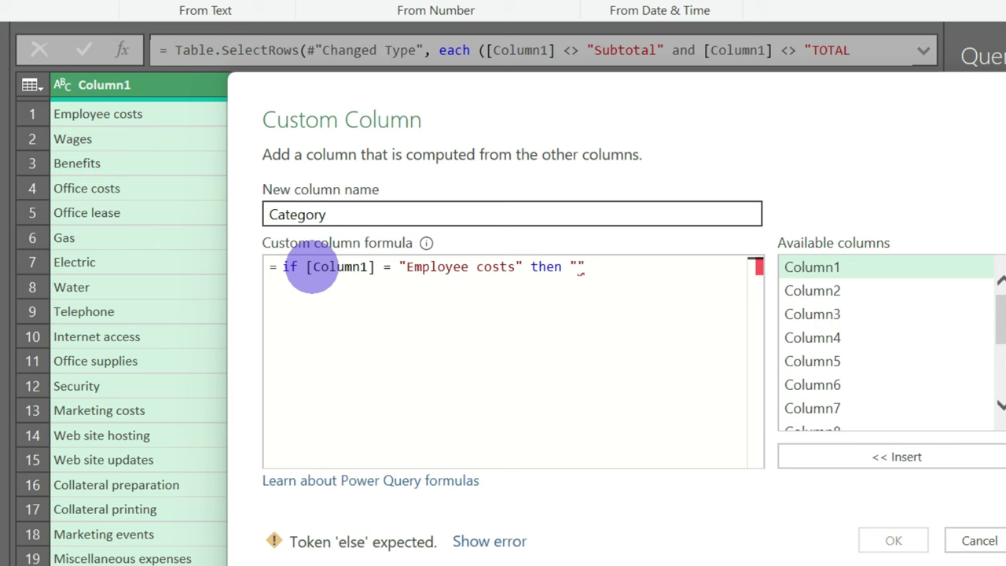
{"action": "left_click_drag", "start_coordinate": [511, 267], "coordinate": [407, 267]}
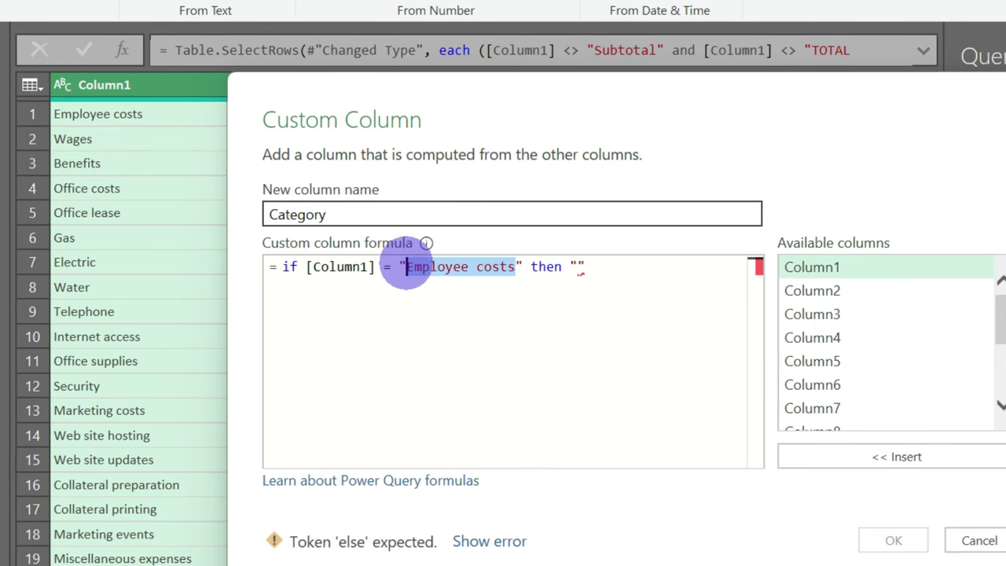
{"action": "key", "text": "ctrl+c"}
{"action": "left_click", "coordinate": [577, 267]}
{"action": "key", "text": "ctrl+v"}
Duplicate the Employee costs condition onto new lines so the Category formula has four identical conditions
{"action": "left_click", "coordinate": [695, 267]}
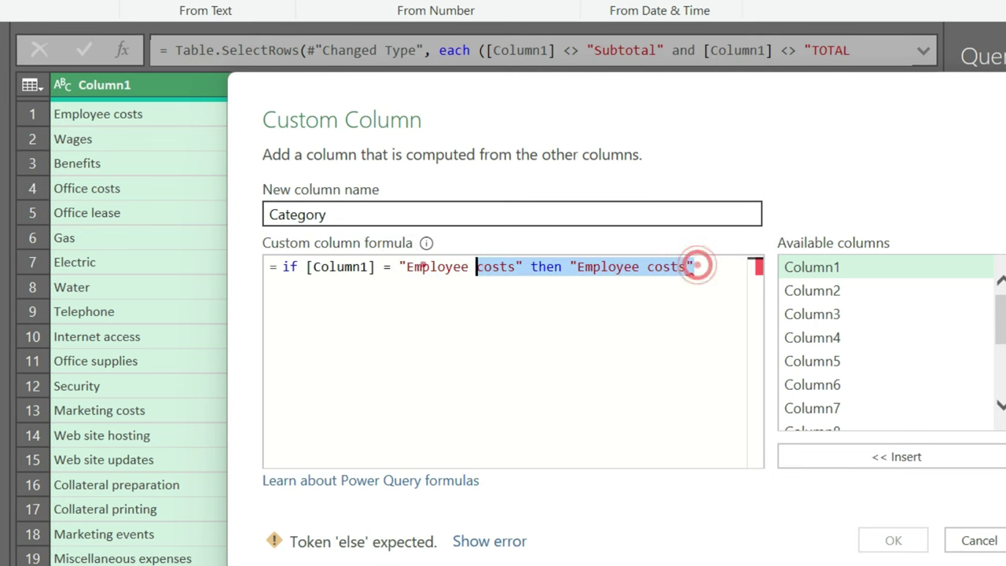
{"action": "left_click", "coordinate": [280, 267], "text": "shift"}
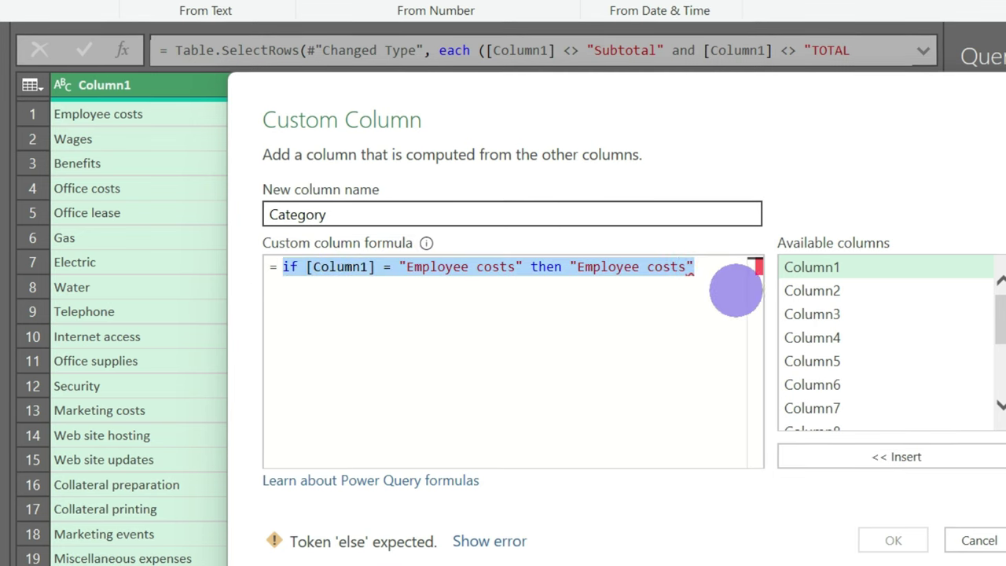
{"action": "left_click", "coordinate": [708, 268]}
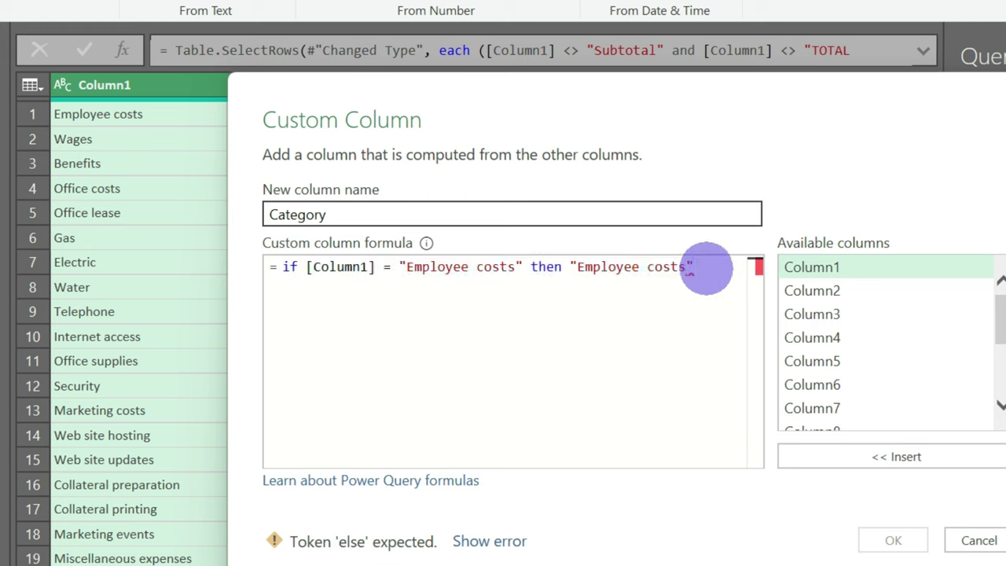
{"action": "key", "text": "Return"}
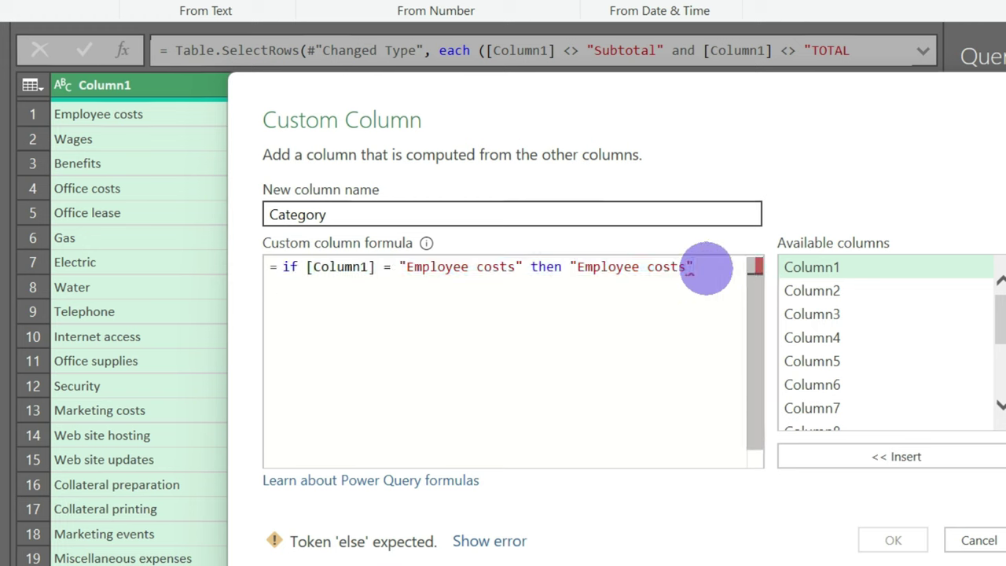
{"action": "key", "text": "ctrl+v"}
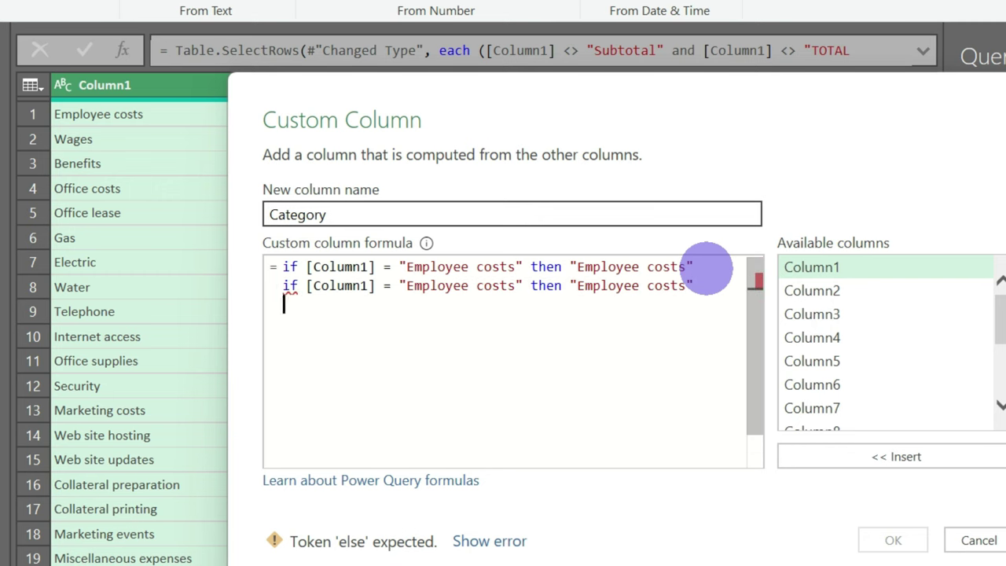
{"action": "key", "text": "ctrl+v"}
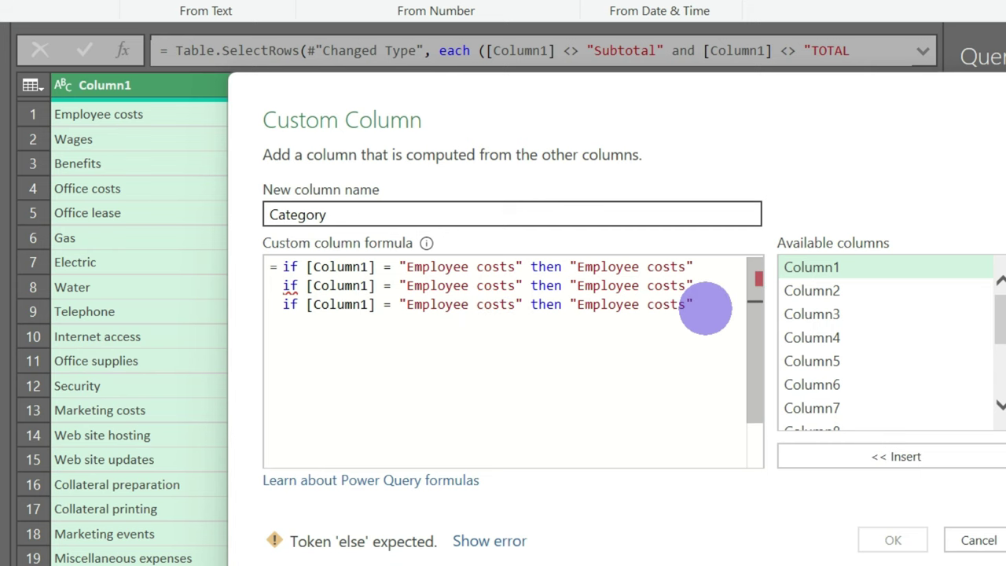
{"action": "key", "text": "ctrl+v"}
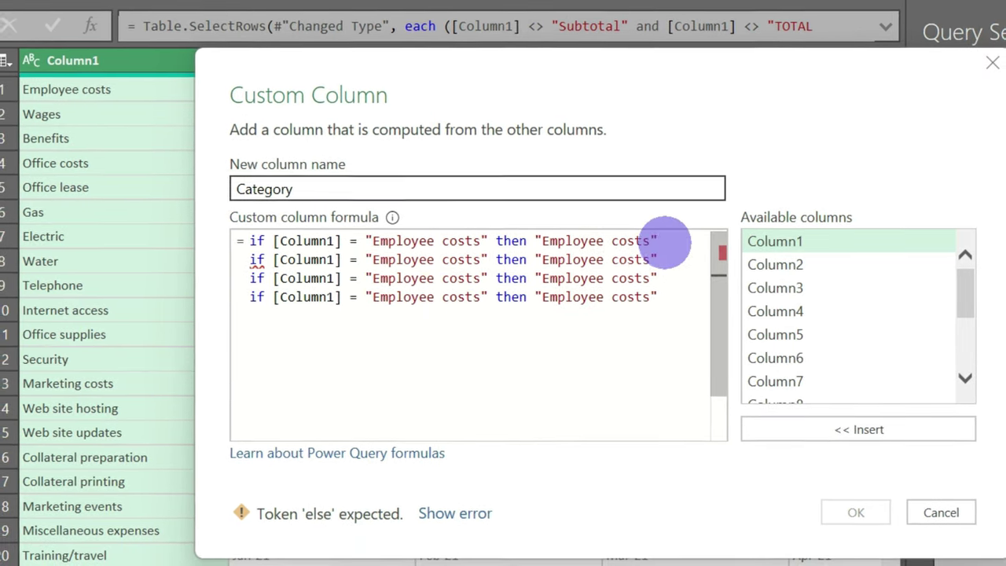
End the first Employee costs condition of the Category formula with else
{"action": "left_click", "coordinate": [661, 242]}
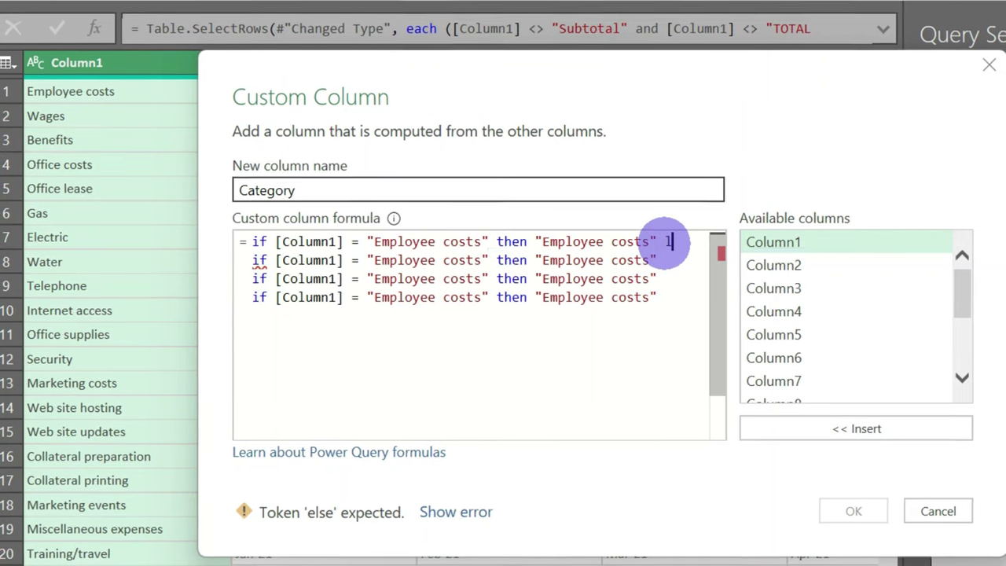
{"action": "key", "text": "BackSpace"}
{"action": "type", "text": "els"}
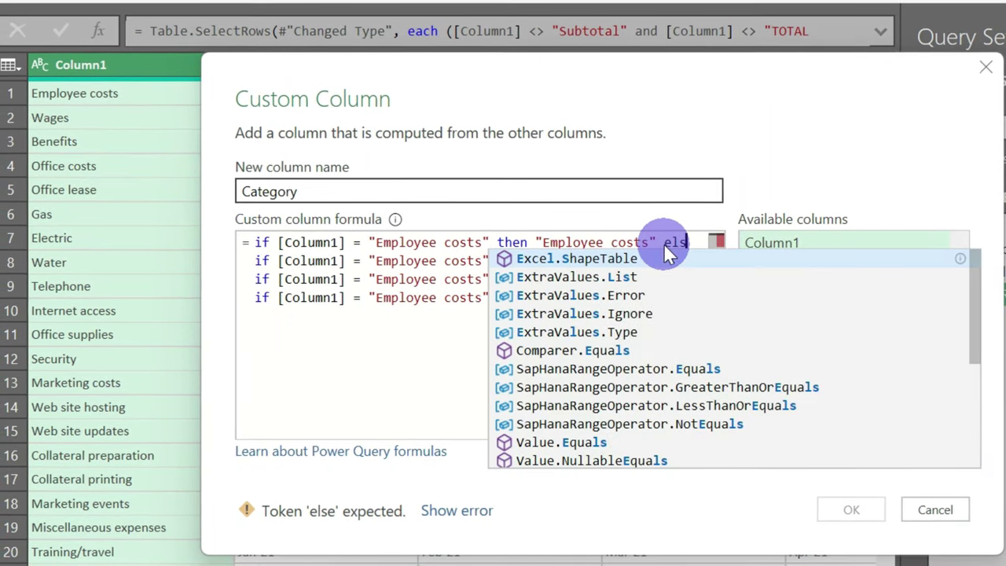
{"action": "type", "text": "e"}
Change the value tested in the second condition to Office costs and end that condition with else
{"action": "left_click", "coordinate": [413, 267]}
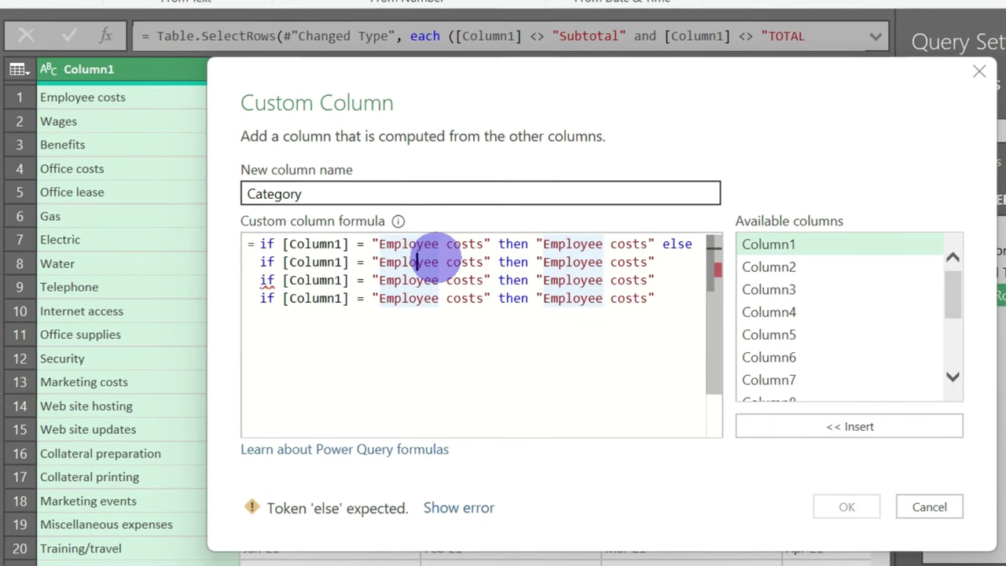
{"action": "left_click_drag", "start_coordinate": [439, 263], "coordinate": [379, 263]}
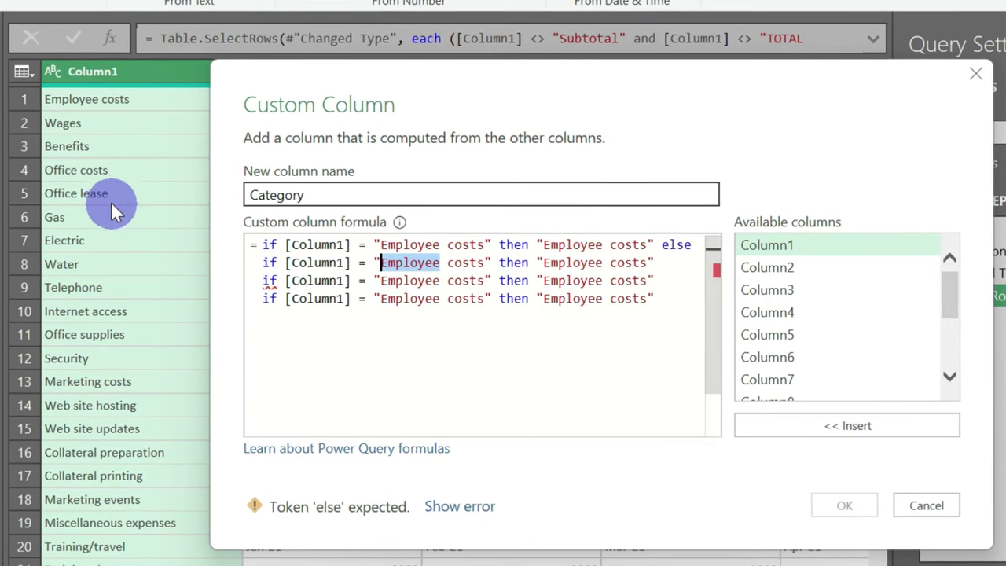
{"action": "type", "text": "Offic"}
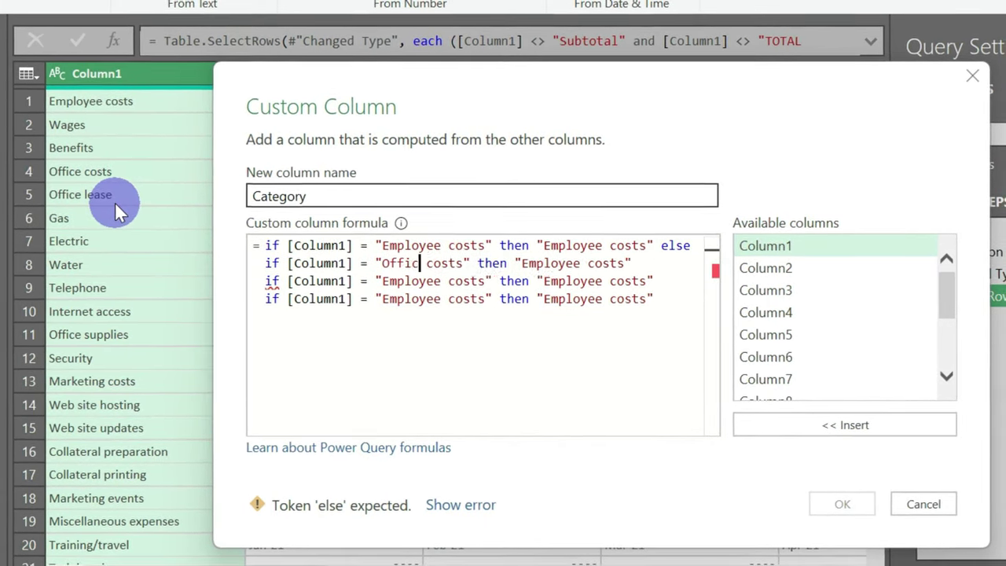
{"action": "type", "text": "e"}
{"action": "left_click", "coordinate": [646, 264]}
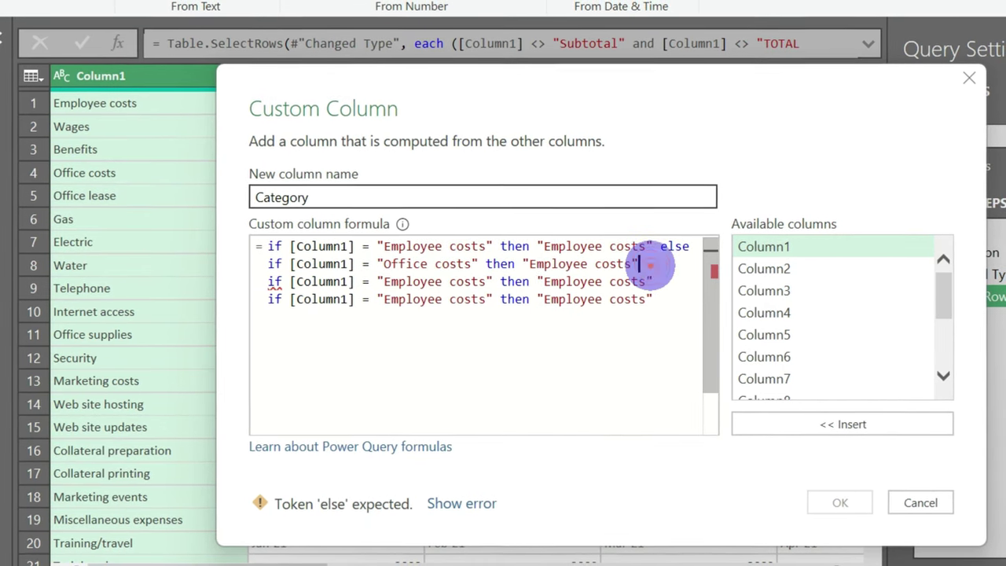
{"action": "type", "text": "else"}
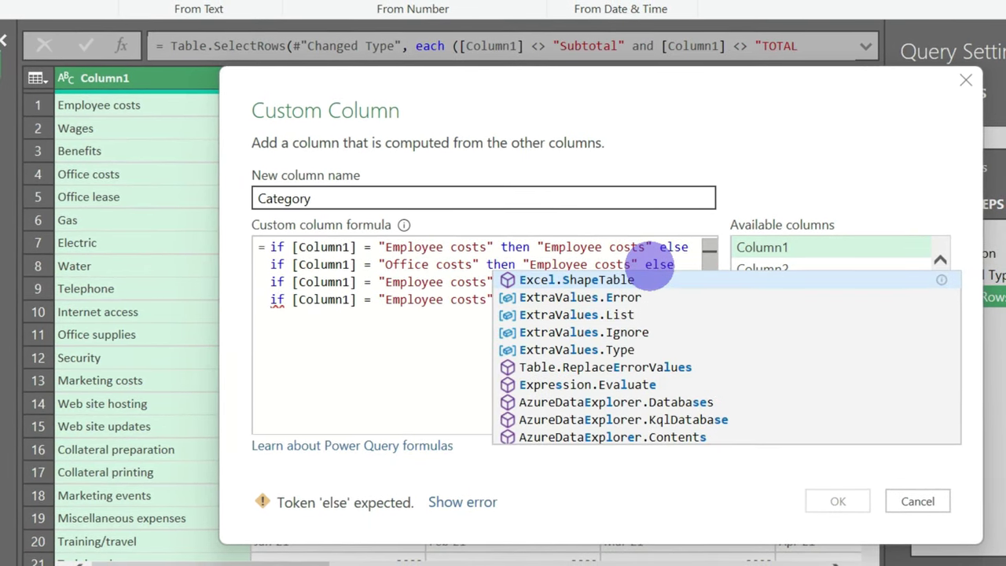
Change the value tested in the third condition to Marketing costs
{"action": "left_click", "coordinate": [414, 283]}
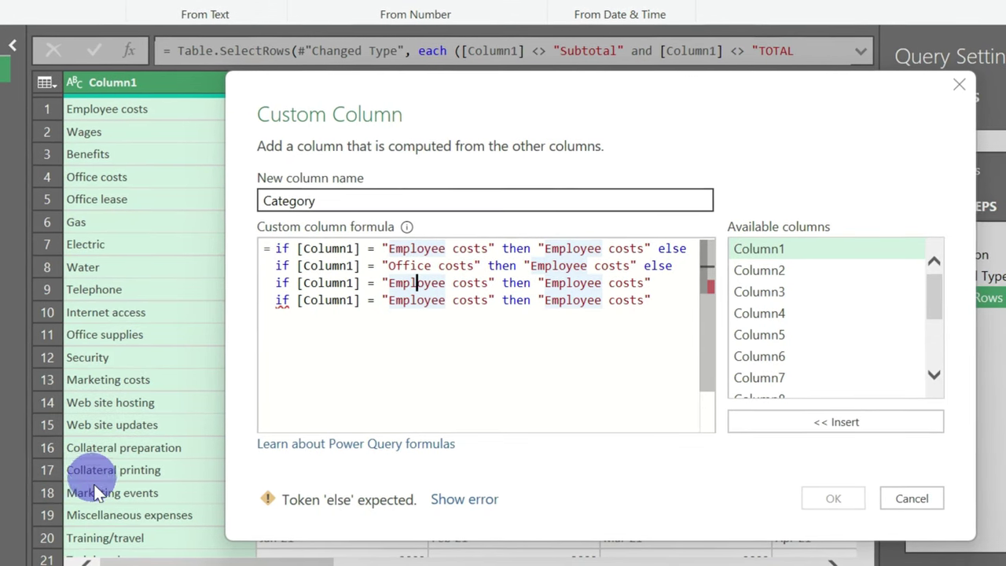
{"action": "left_click", "coordinate": [444, 284]}
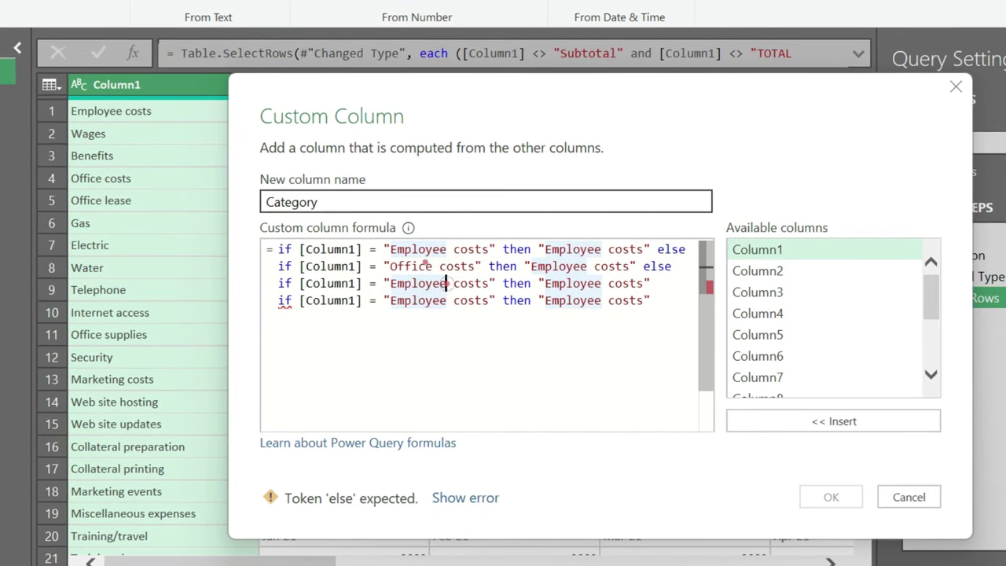
{"action": "key", "text": "BackSpace"}
{"action": "key", "text": "BackSpace"}
{"action": "key", "text": "BackSpace"}
{"action": "key", "text": "BackSpace"}
{"action": "key", "text": "BackSpace"}
{"action": "key", "text": "BackSpace"}
{"action": "key", "text": "BackSpace"}
{"action": "key", "text": "BackSpace"}
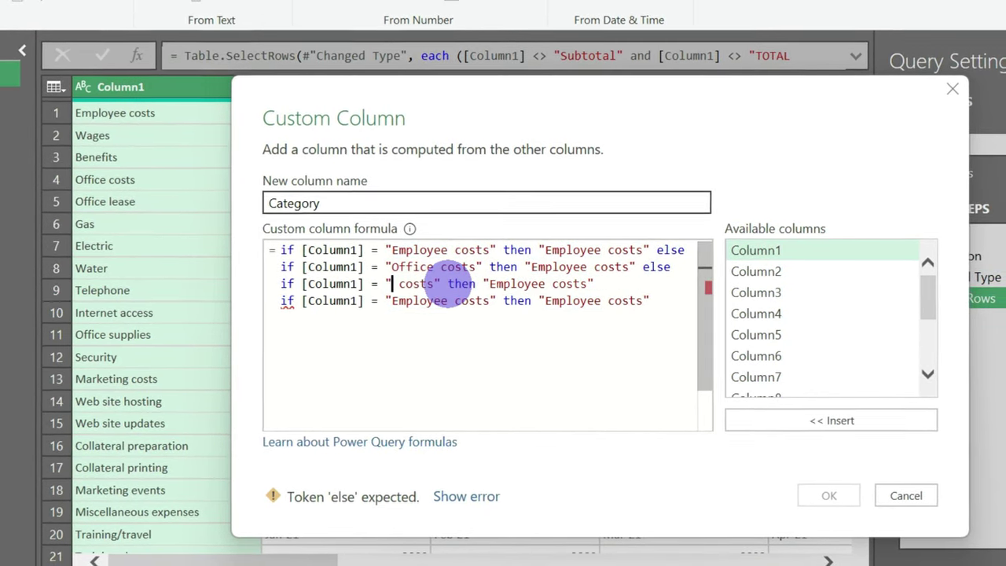
{"action": "type", "text": "Mar"}
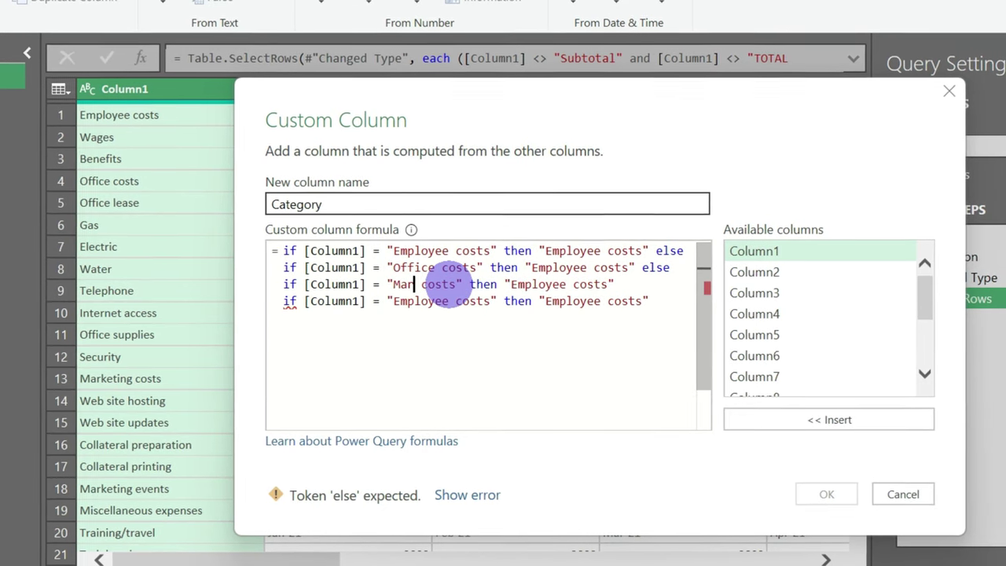
{"action": "type", "text": "ket"}
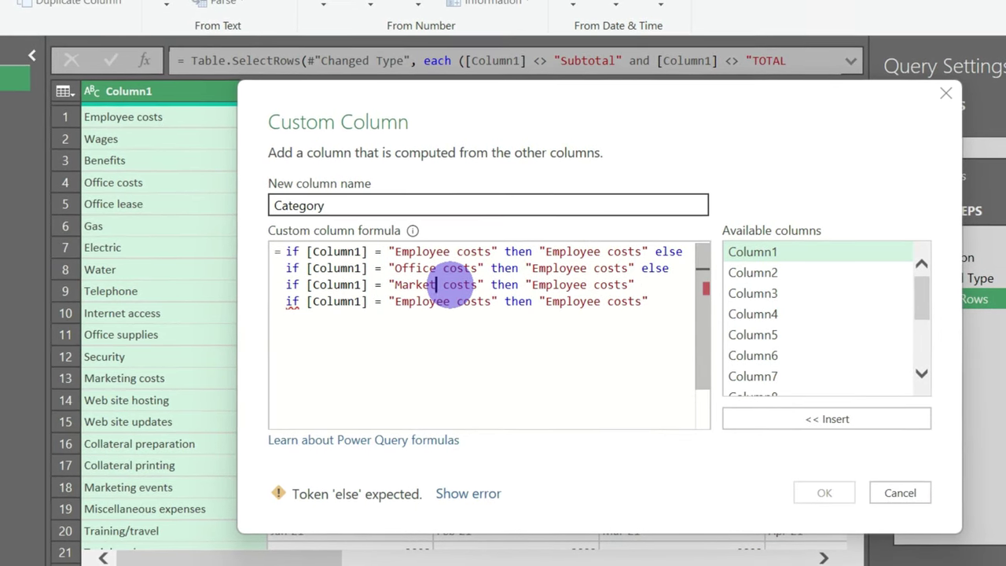
{"action": "type", "text": "ing"}
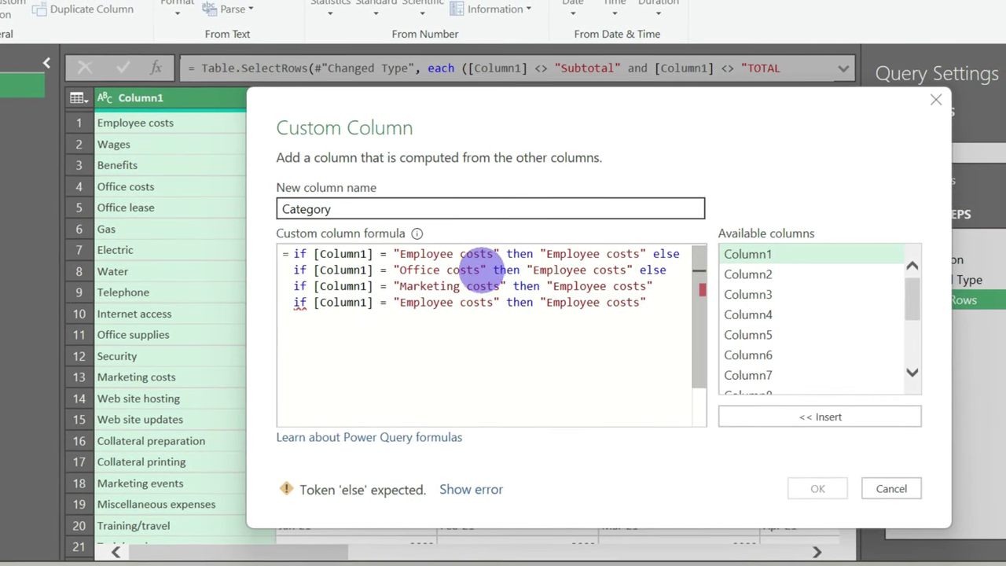
Make the second to fourth conditions test and return Office costs, Marketing costs and Training/travel respectively, ending the Marketing costs condition with else
{"action": "left_click_drag", "start_coordinate": [481, 270], "coordinate": [401, 270]}
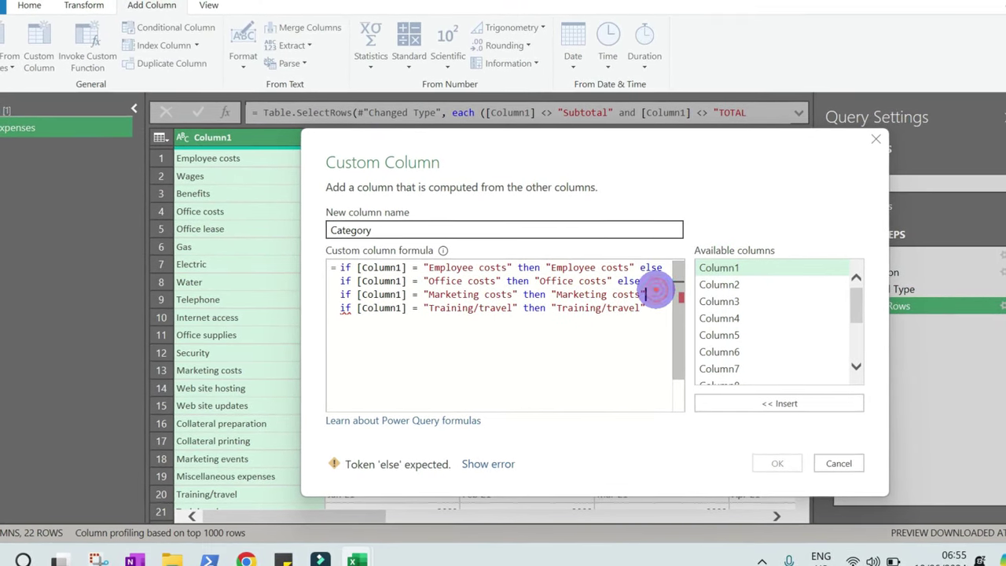
{"action": "type", "text": "se"}
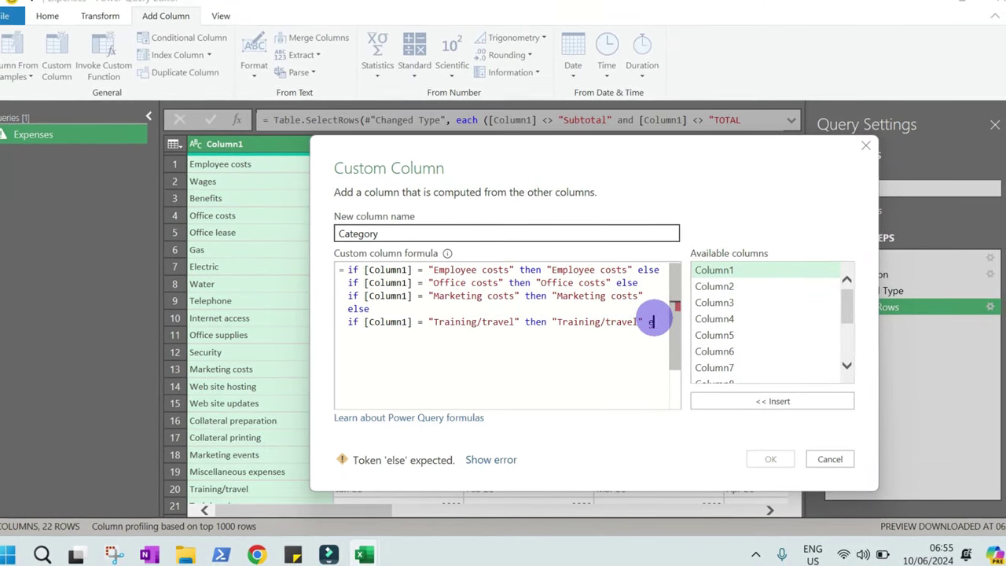
Finish the Category formula with else null after the Training/travel condition and create the custom column
{"action": "type", "text": "lse"}
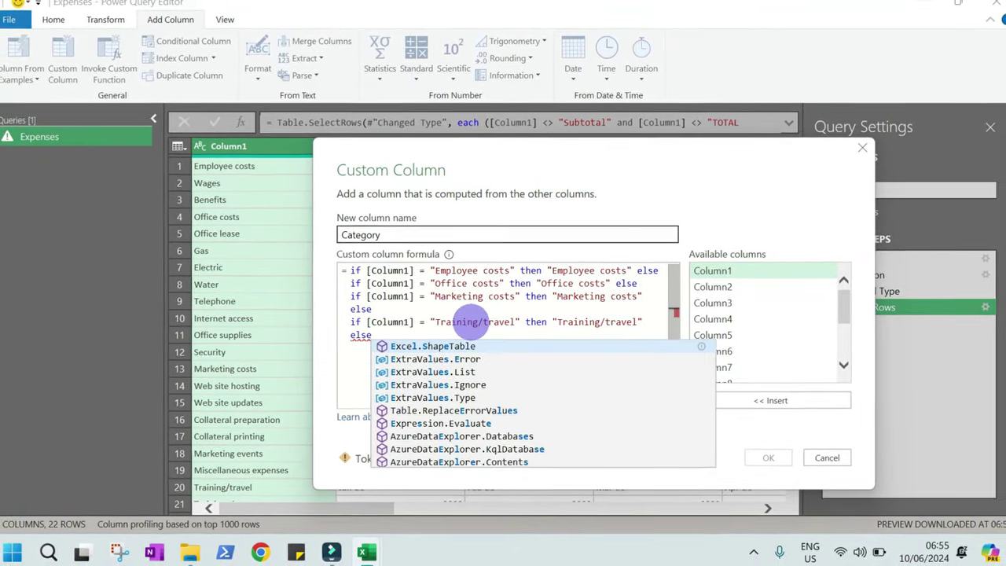
{"action": "key", "text": "Return"}
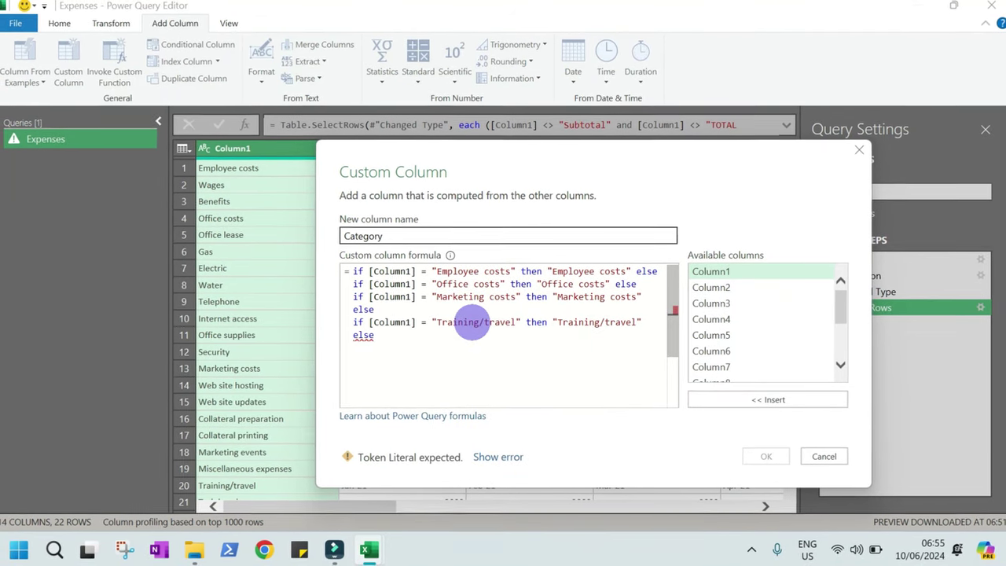
{"action": "type", "text": "null"}
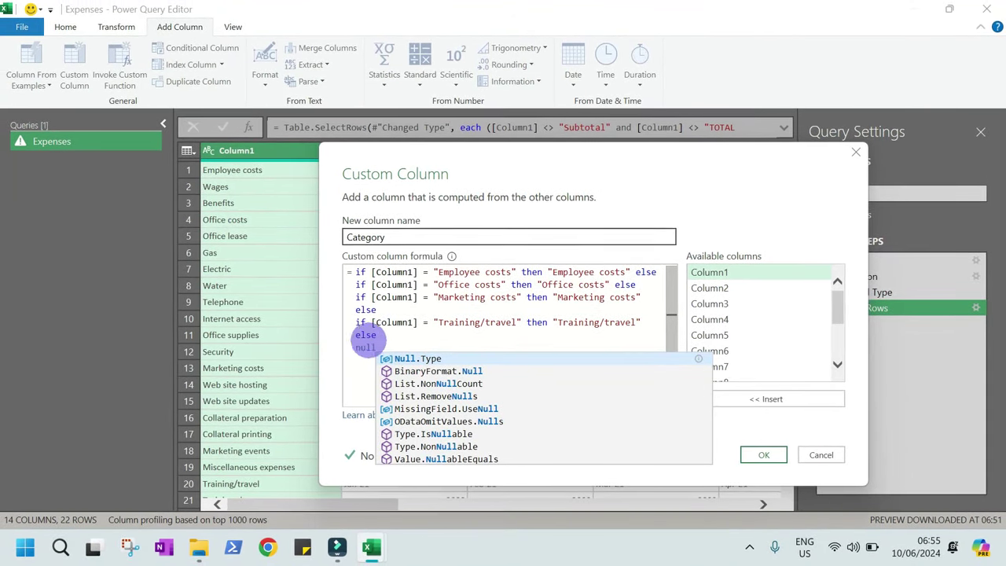
{"action": "left_click", "coordinate": [383, 334]}
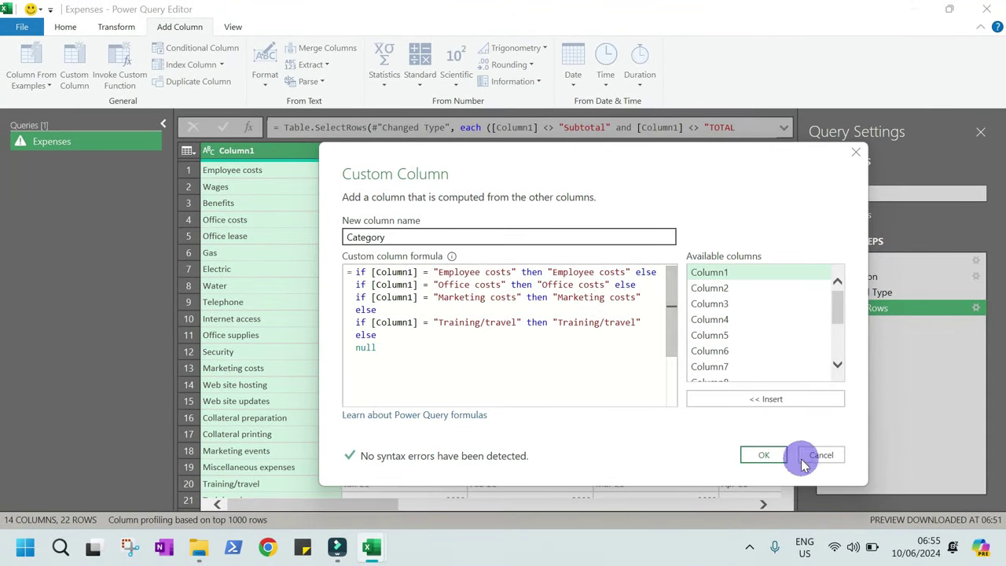
{"action": "left_click", "coordinate": [764, 456]}
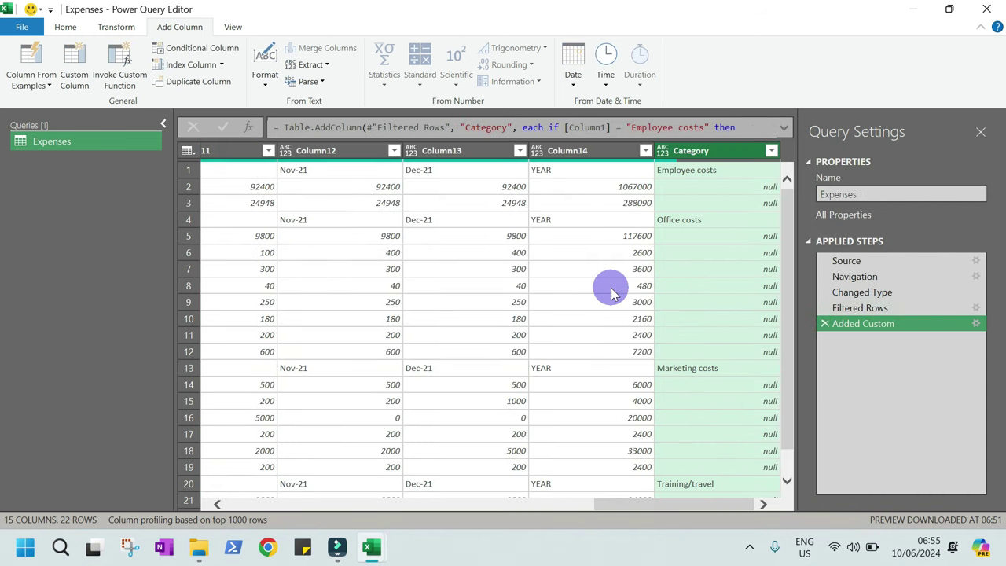
Move the Category column to the beginning of the table
{"action": "right_click", "coordinate": [703, 157]}
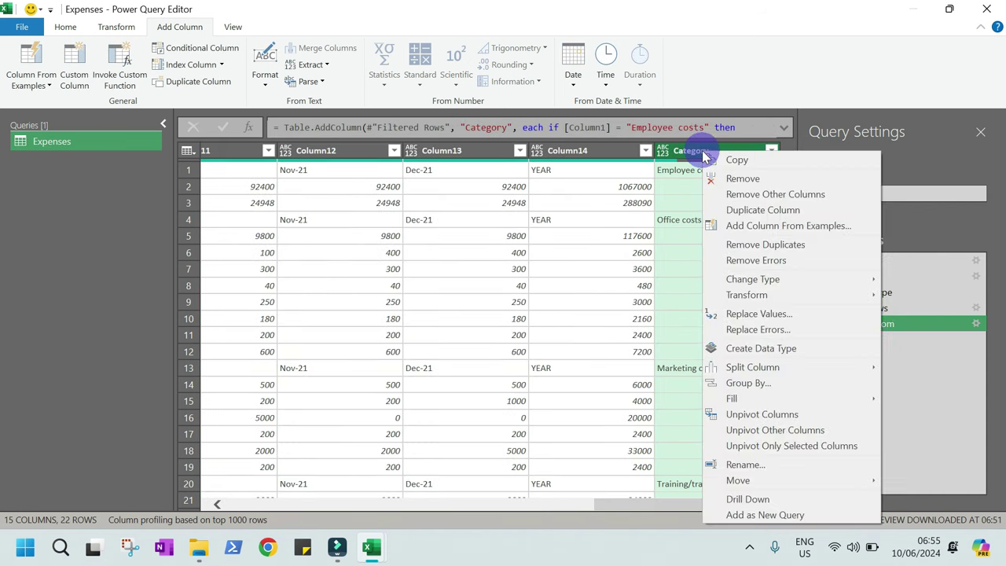
{"action": "mouse_move", "coordinate": [802, 488]}
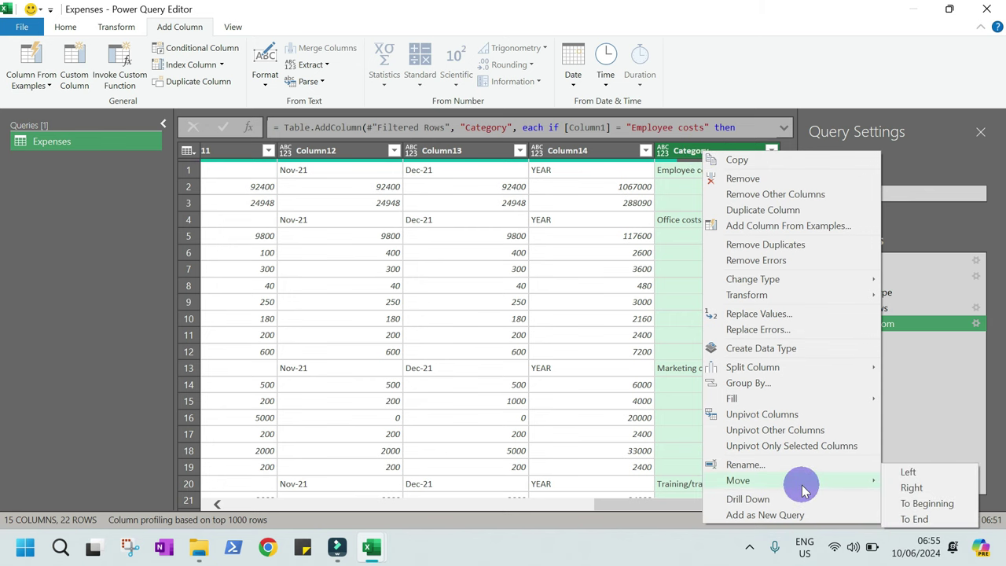
{"action": "left_click", "coordinate": [916, 503]}
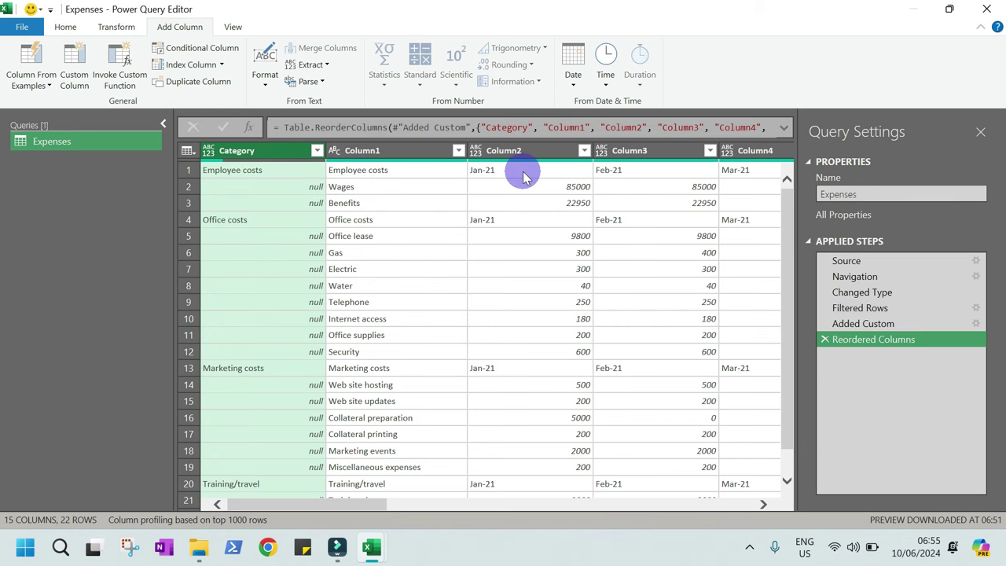
Select all columns and promote the first row to headers
{"action": "scroll", "coordinate": [523, 177], "scroll_direction": "right", "scroll_amount": 5}
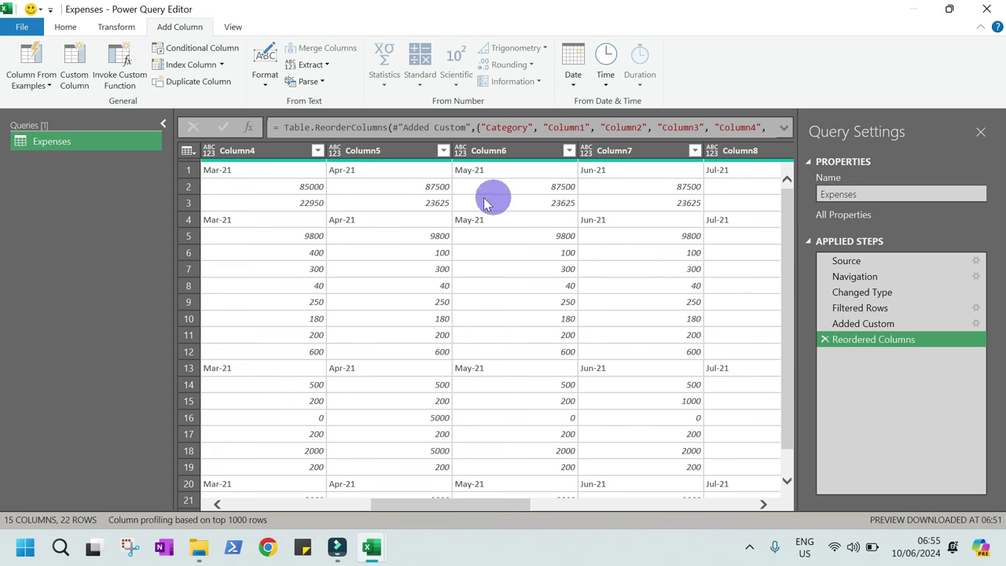
{"action": "scroll", "coordinate": [580, 197], "scroll_direction": "left", "scroll_amount": 5}
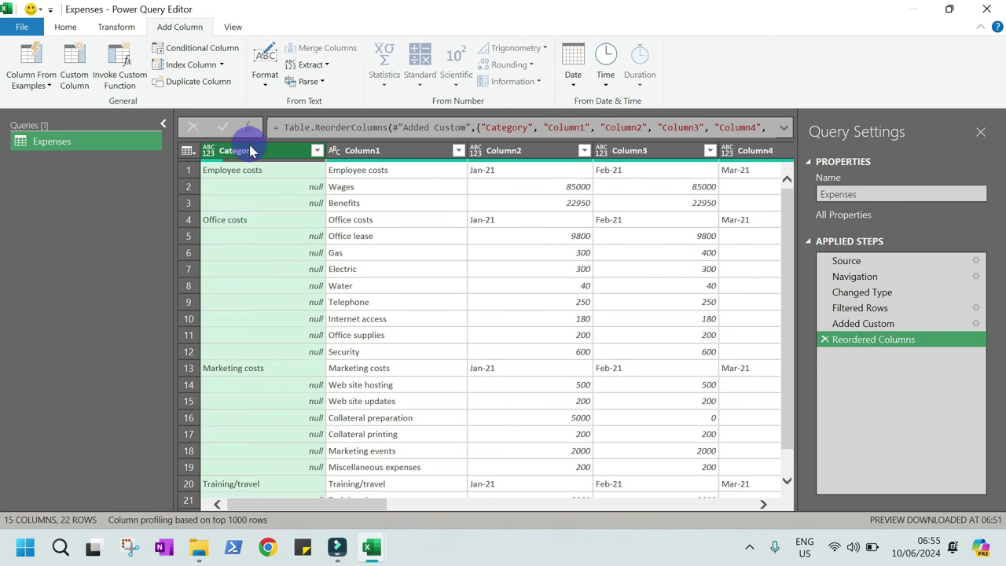
{"action": "left_click", "coordinate": [395, 154]}
{"action": "key", "text": "ctrl+a"}
{"action": "left_click", "coordinate": [66, 29]}
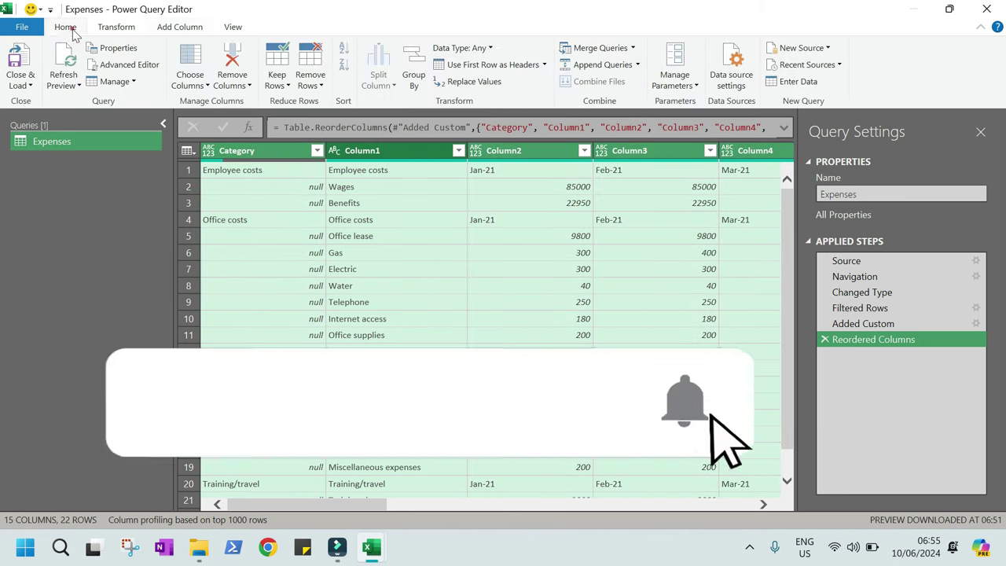
{"action": "left_click", "coordinate": [474, 69]}
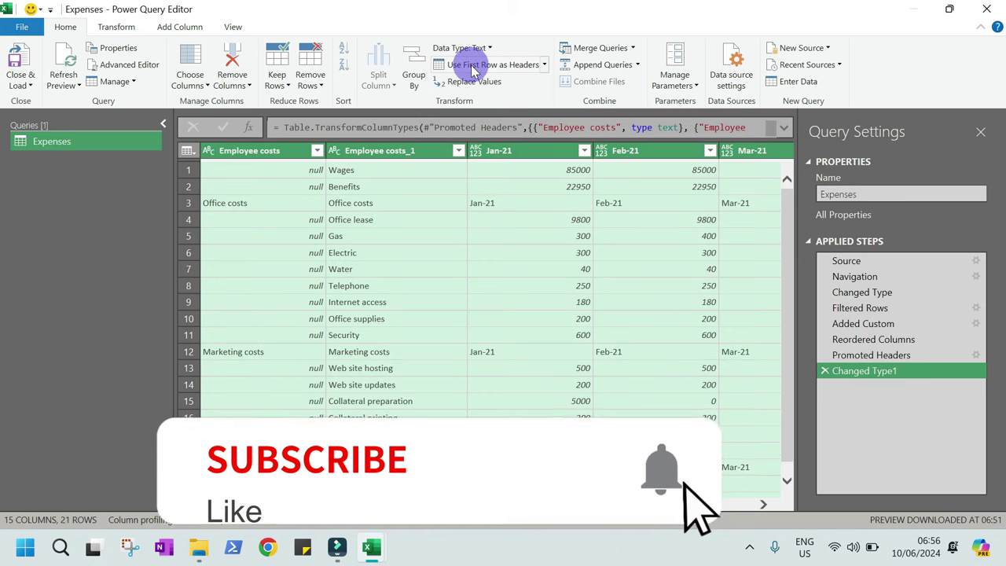
Fill the category values in the Employee costs column down into the null cells below them
{"action": "left_click", "coordinate": [400, 220]}
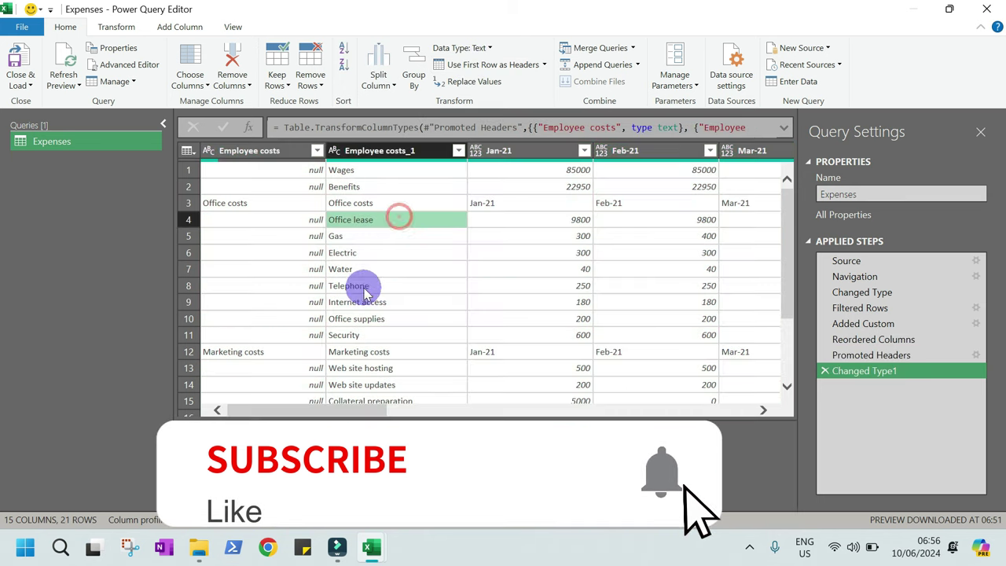
{"action": "left_click", "coordinate": [392, 154]}
{"action": "left_click", "coordinate": [392, 157]}
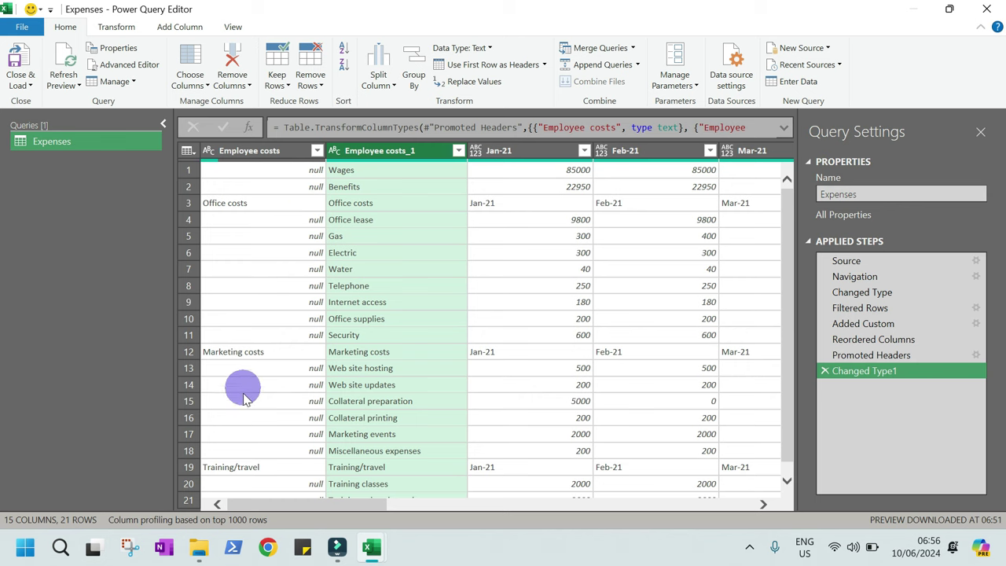
{"action": "right_click", "coordinate": [238, 152]}
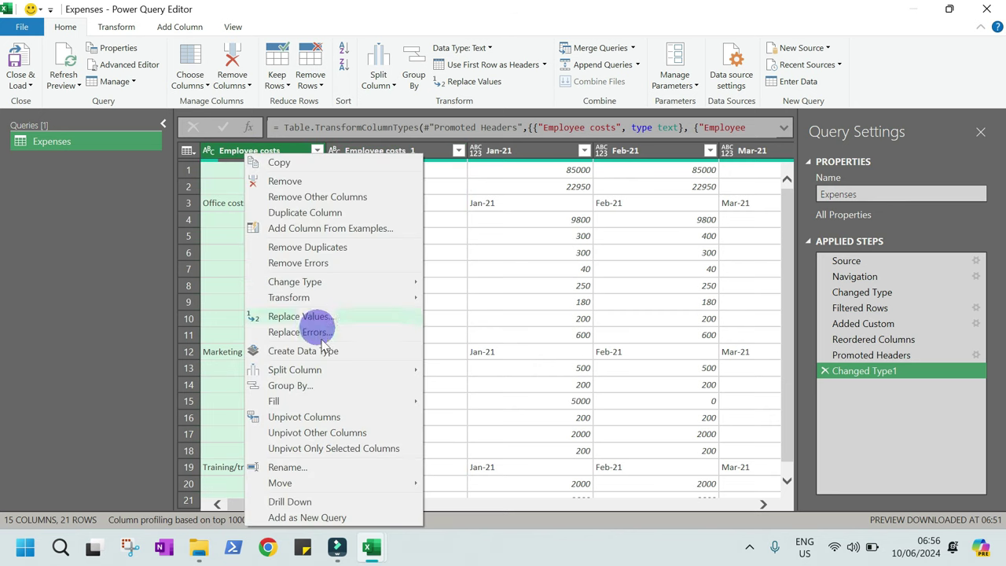
{"action": "mouse_move", "coordinate": [332, 399]}
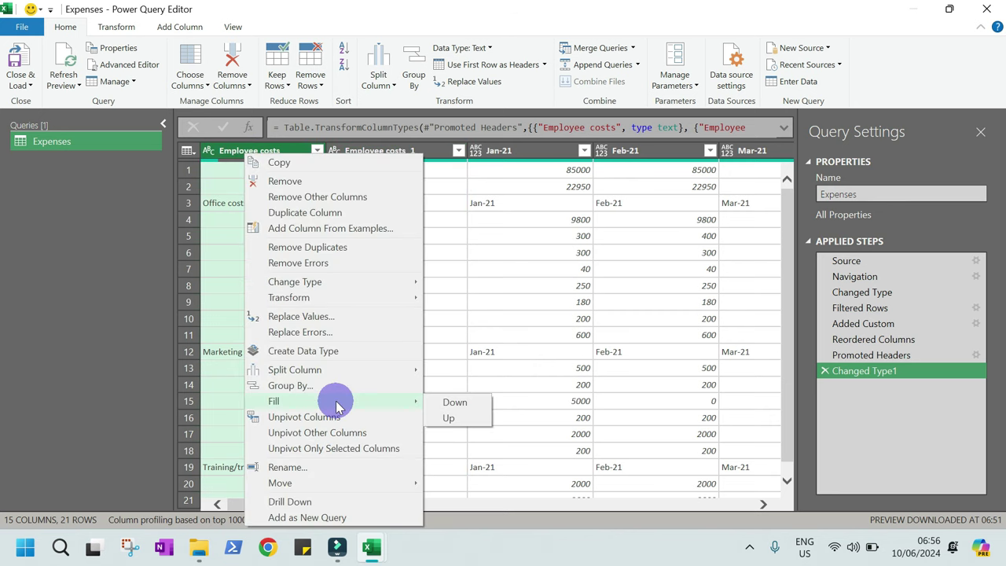
{"action": "left_click", "coordinate": [456, 403]}
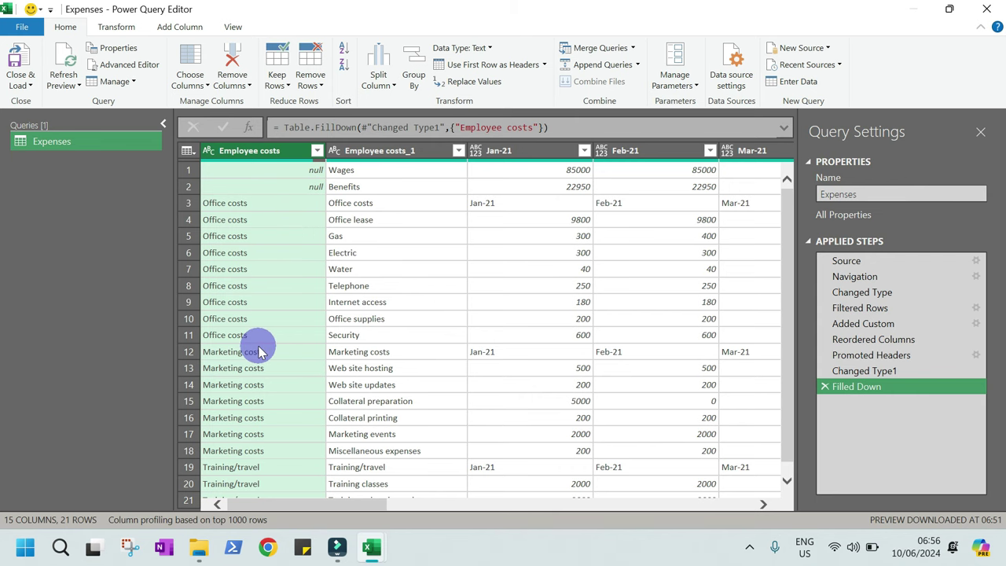
Replace the null values in the Employee costs column with Employee Costs
{"action": "scroll", "coordinate": [272, 471], "scroll_direction": "down", "scroll_amount": 1}
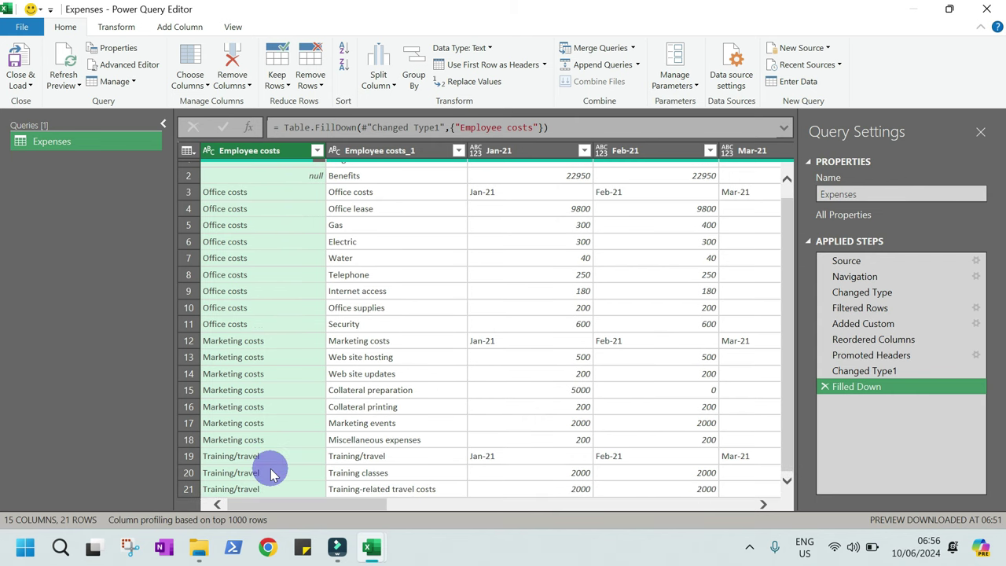
{"action": "scroll", "coordinate": [264, 495], "scroll_direction": "up", "scroll_amount": 1}
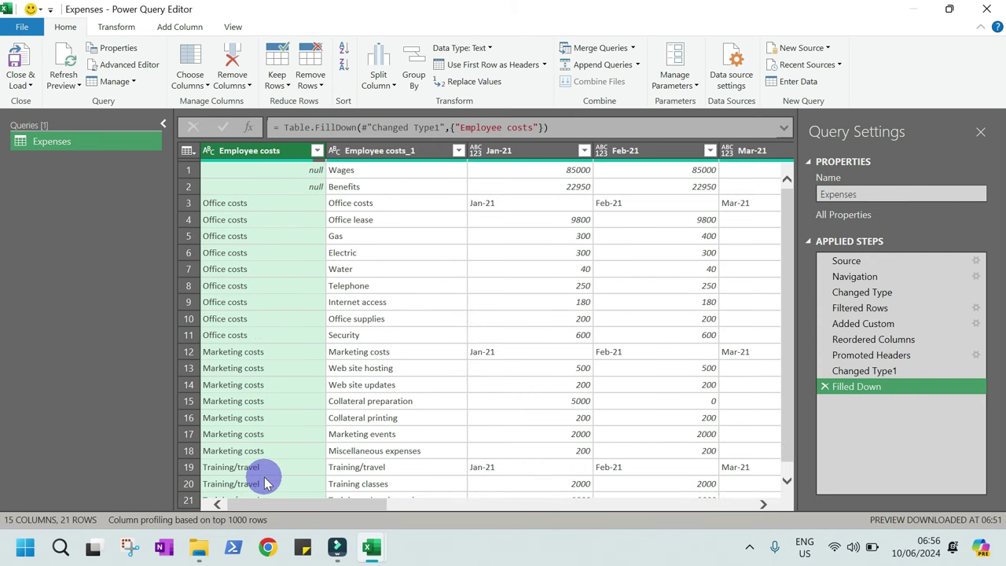
{"action": "left_click", "coordinate": [259, 175]}
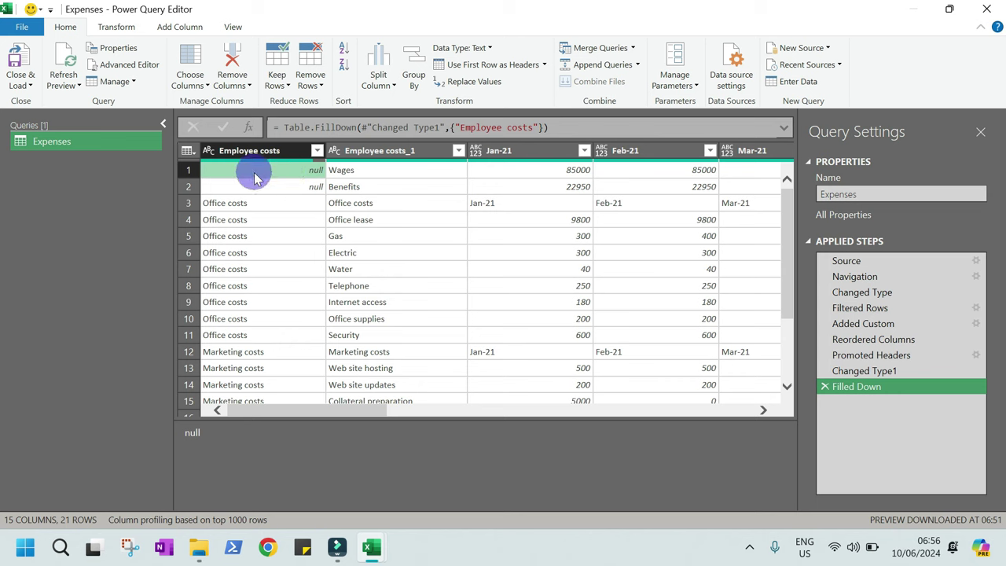
{"action": "left_click", "coordinate": [250, 151]}
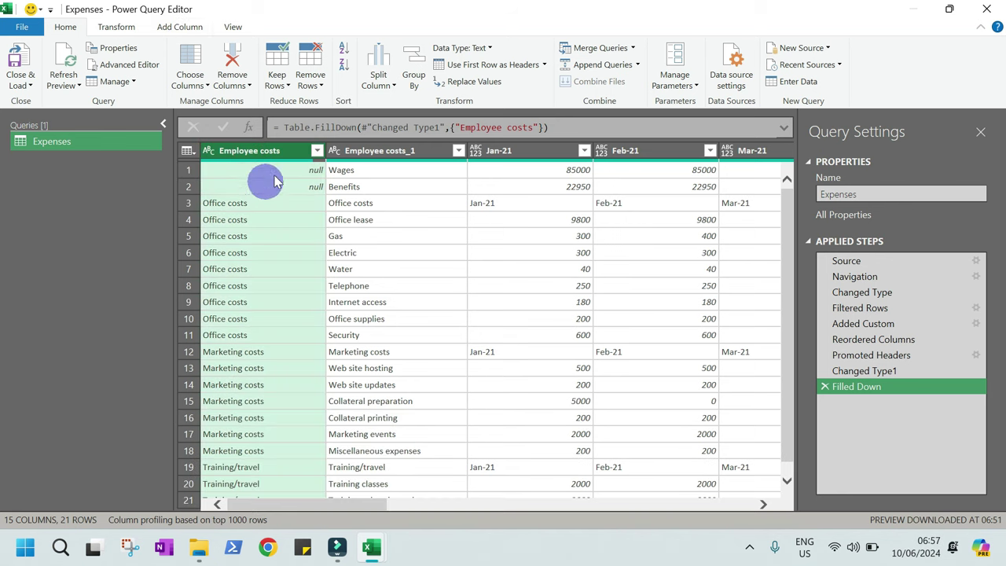
{"action": "left_click", "coordinate": [445, 85]}
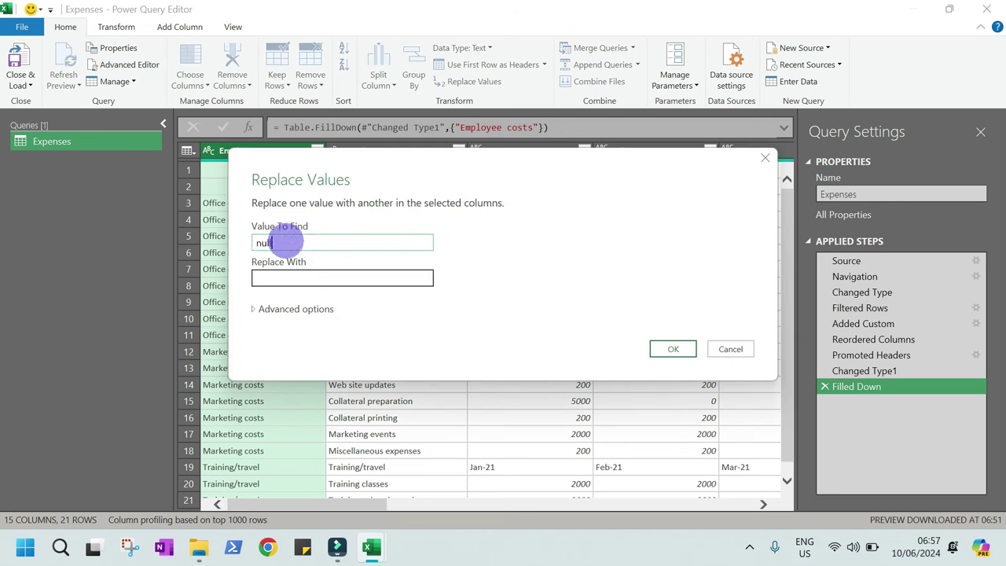
{"action": "left_click", "coordinate": [269, 276]}
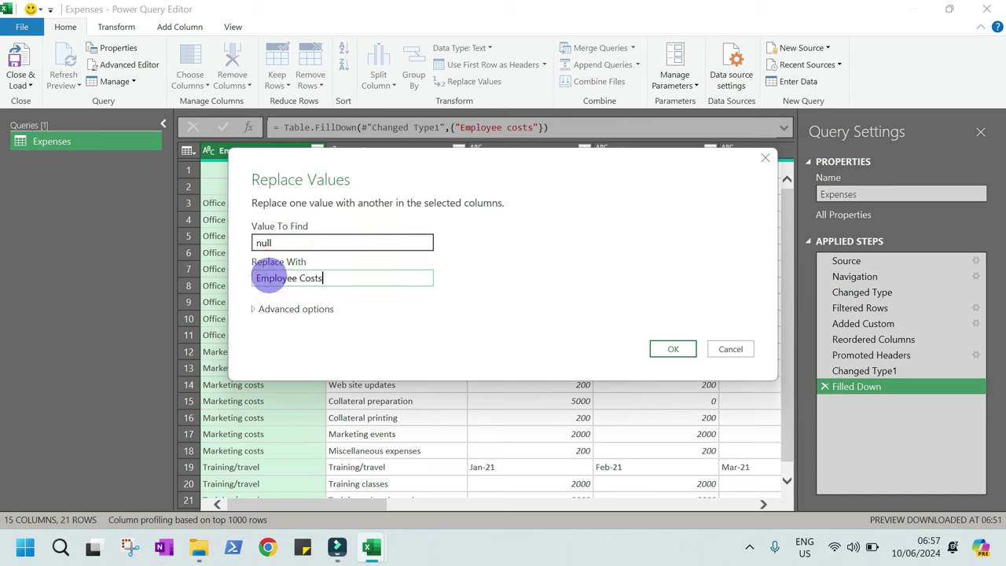
{"action": "left_click", "coordinate": [667, 346]}
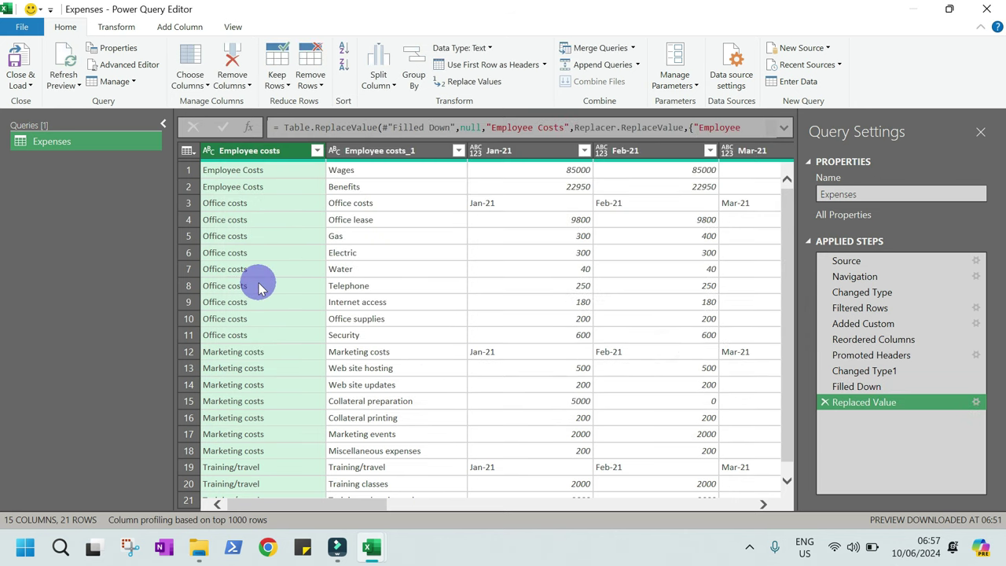
Rename the Employee costs_1 column as Subcategory
{"action": "double_click", "coordinate": [386, 152]}
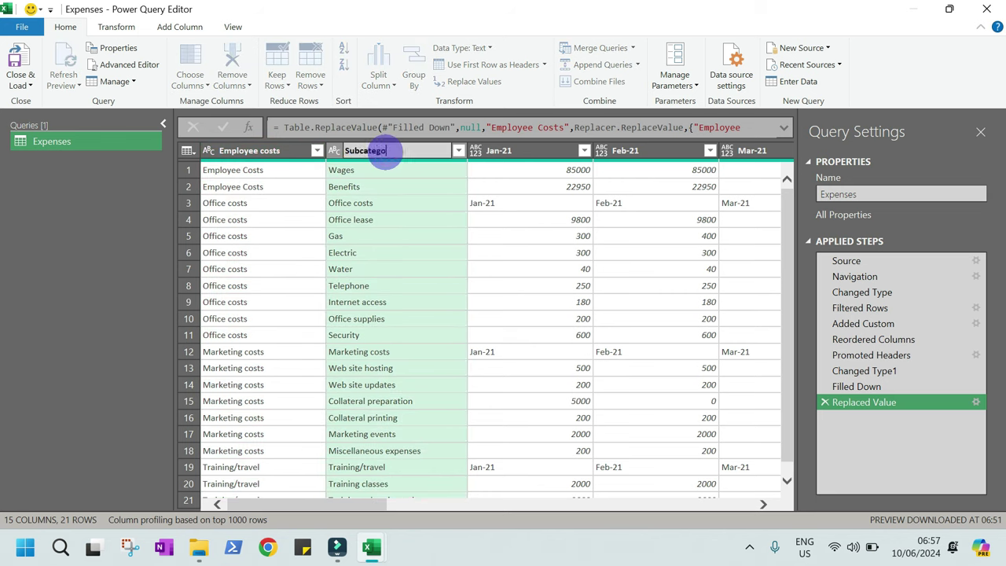
{"action": "key", "text": "Return"}
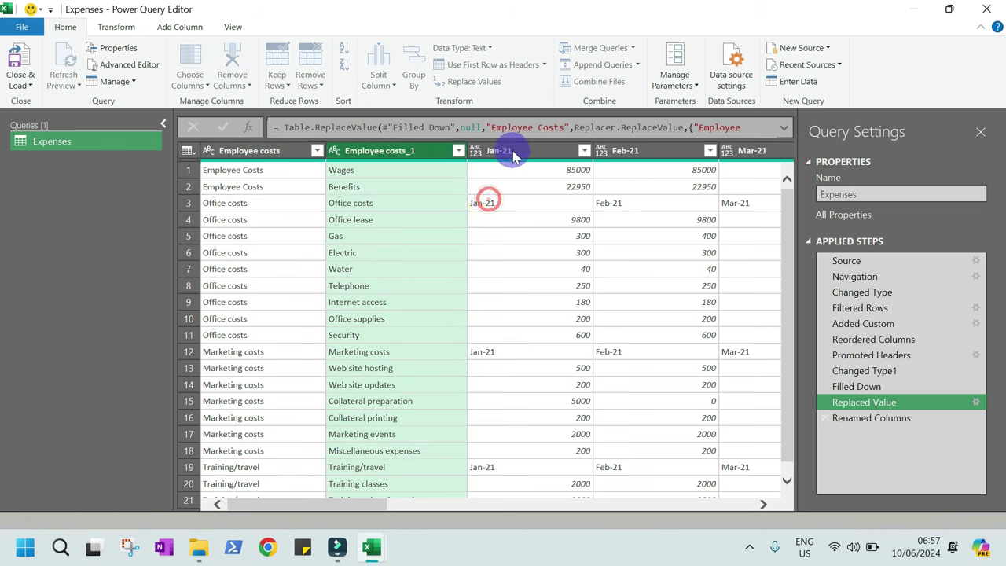
{"action": "left_click", "coordinate": [512, 150]}
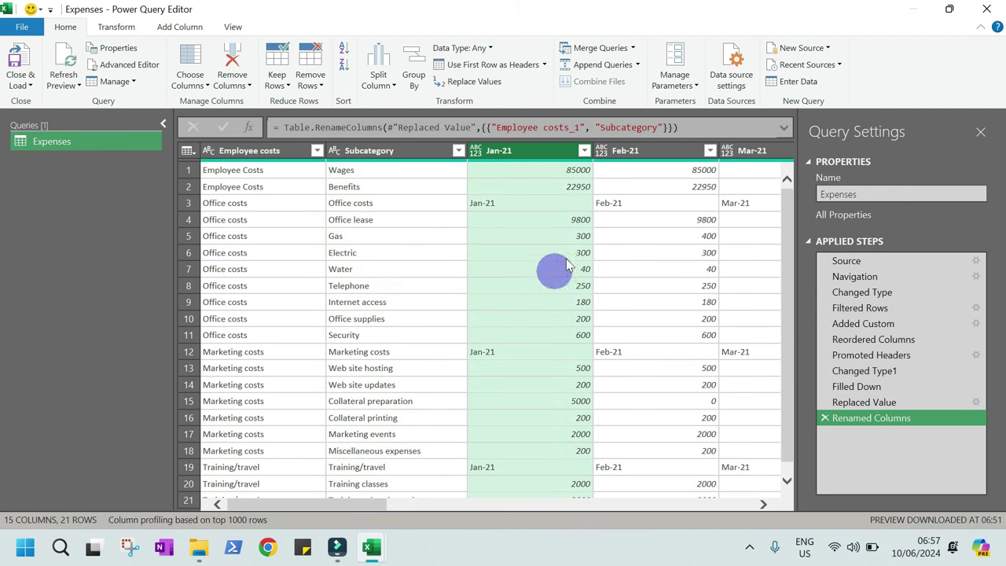
Remove the YEAR column from the table
{"action": "scroll", "coordinate": [563, 255], "scroll_direction": "right", "scroll_amount": 5}
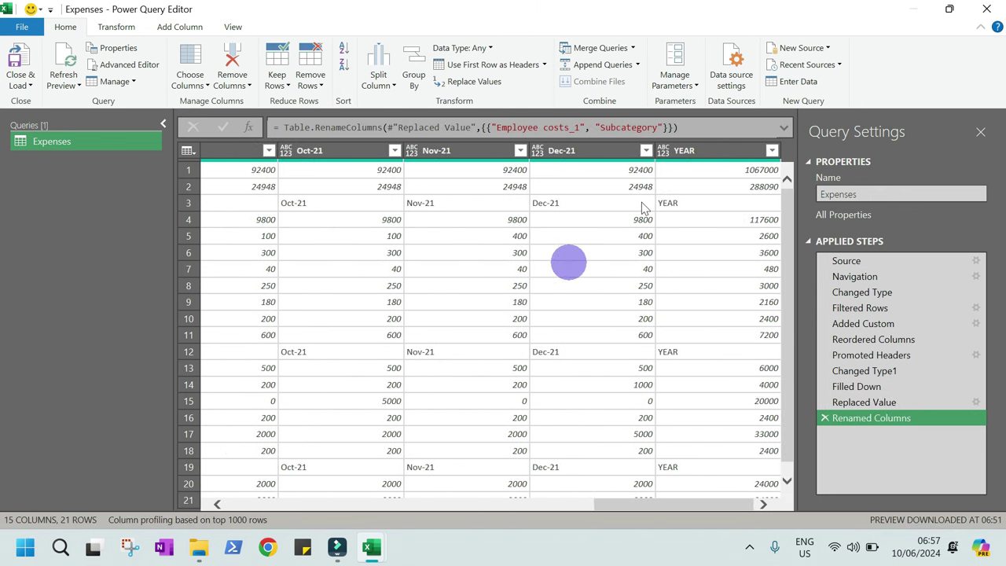
{"action": "left_click", "coordinate": [739, 151]}
{"action": "right_click", "coordinate": [739, 151]}
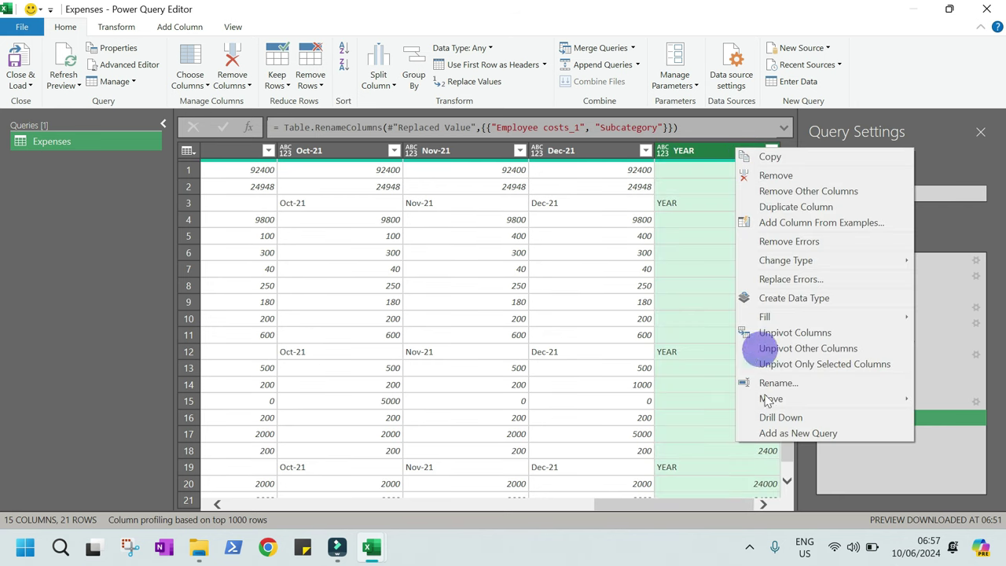
{"action": "left_click", "coordinate": [775, 176]}
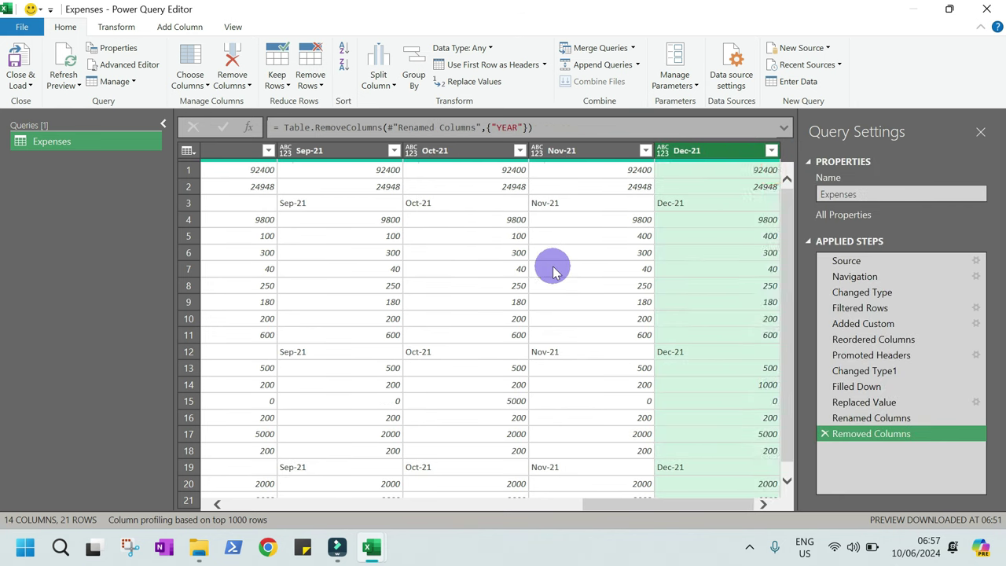
Filter the Jan-21 column to exclude rows containing the repeated header value Jan-21
{"action": "left_click", "coordinate": [553, 269]}
{"action": "scroll", "coordinate": [552, 269], "scroll_direction": "left", "scroll_amount": 10}
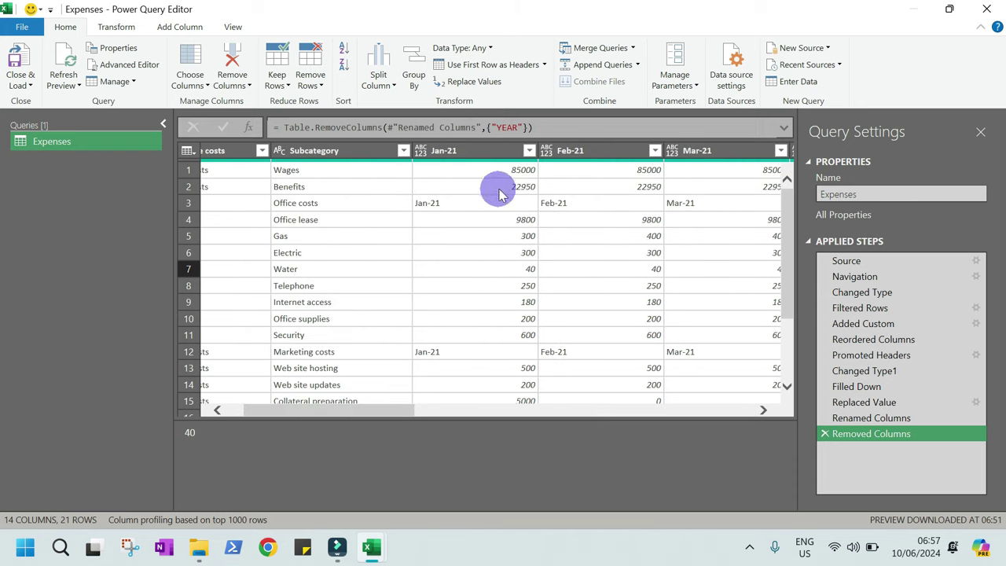
{"action": "left_click", "coordinate": [529, 150]}
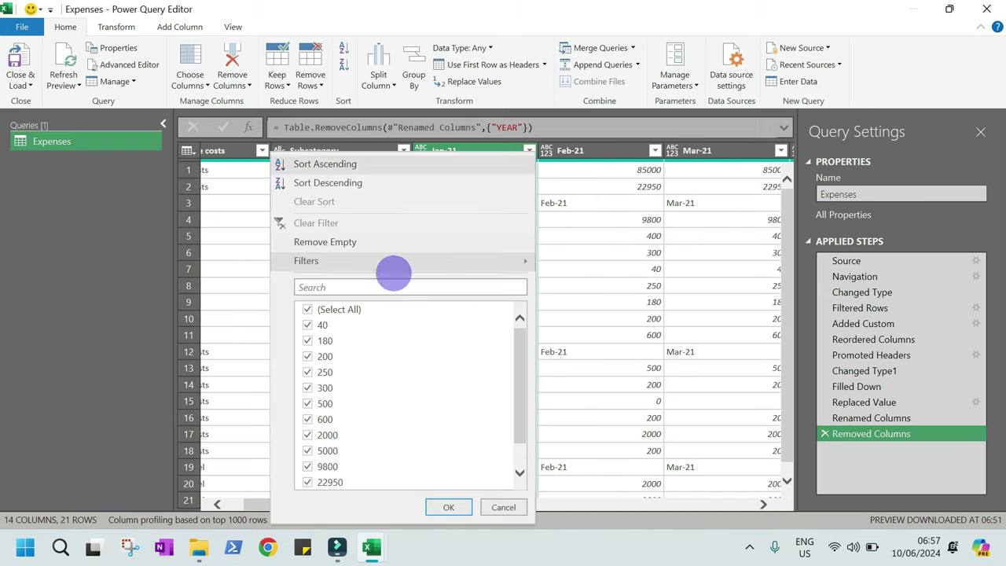
{"action": "scroll", "coordinate": [384, 408], "scroll_direction": "down", "scroll_amount": 1}
{"action": "scroll", "coordinate": [383, 409], "scroll_direction": "down", "scroll_amount": 1}
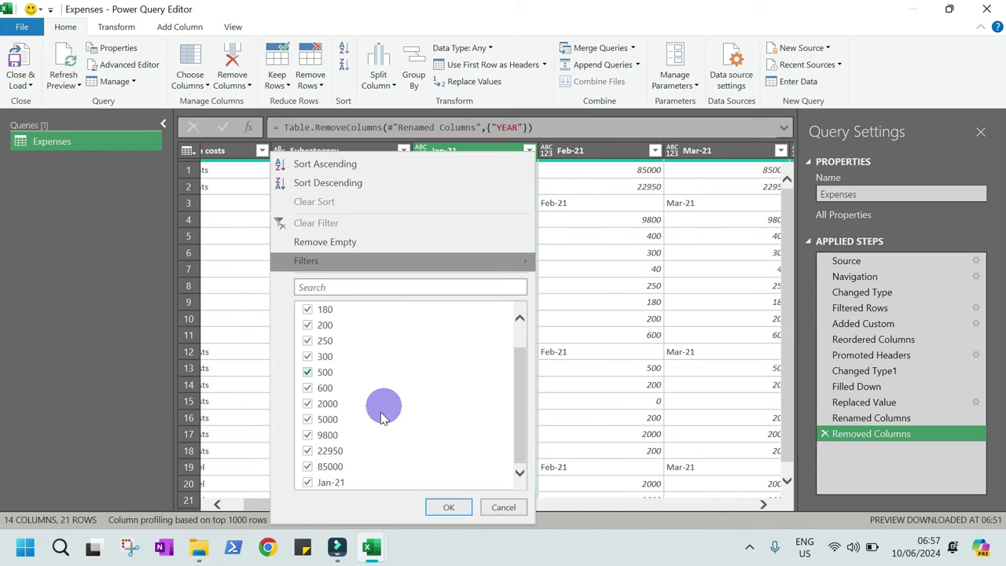
{"action": "left_click", "coordinate": [308, 483]}
{"action": "left_click", "coordinate": [442, 509]}
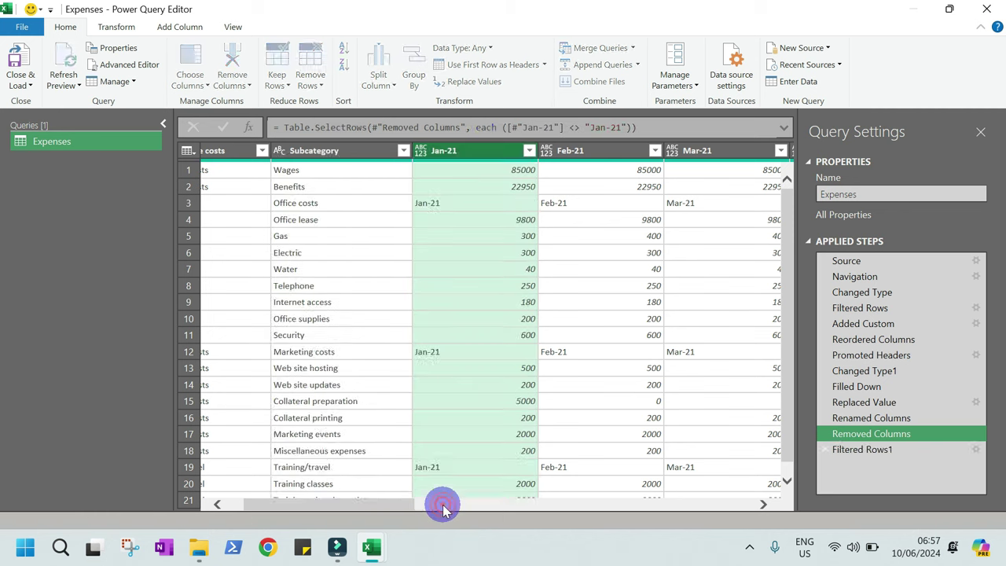
{"action": "scroll", "coordinate": [472, 311], "scroll_direction": "left", "scroll_amount": 2}
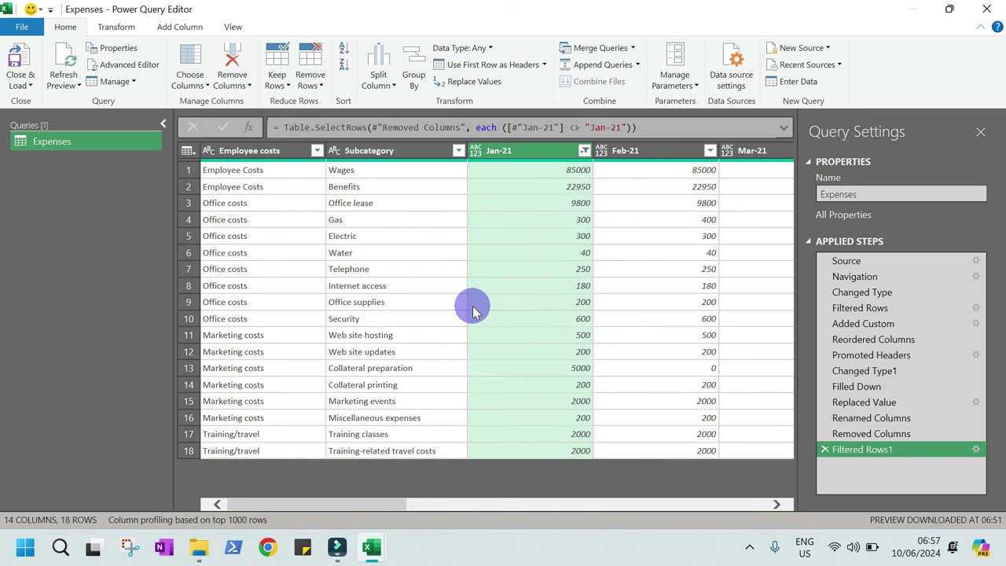
Unpivot the monthly columns from Jan-21 through Dec-21 into attribute and value rows
{"action": "scroll", "coordinate": [472, 310], "scroll_direction": "right", "scroll_amount": 10}
{"action": "scroll", "coordinate": [472, 311], "scroll_direction": "left", "scroll_amount": 10}
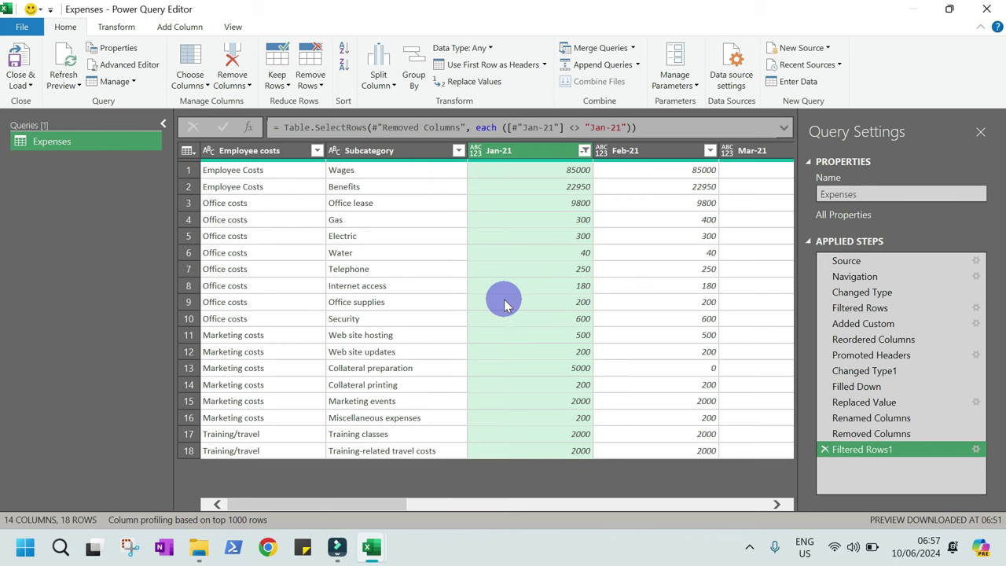
{"action": "scroll", "coordinate": [515, 212], "scroll_direction": "right", "scroll_amount": 10}
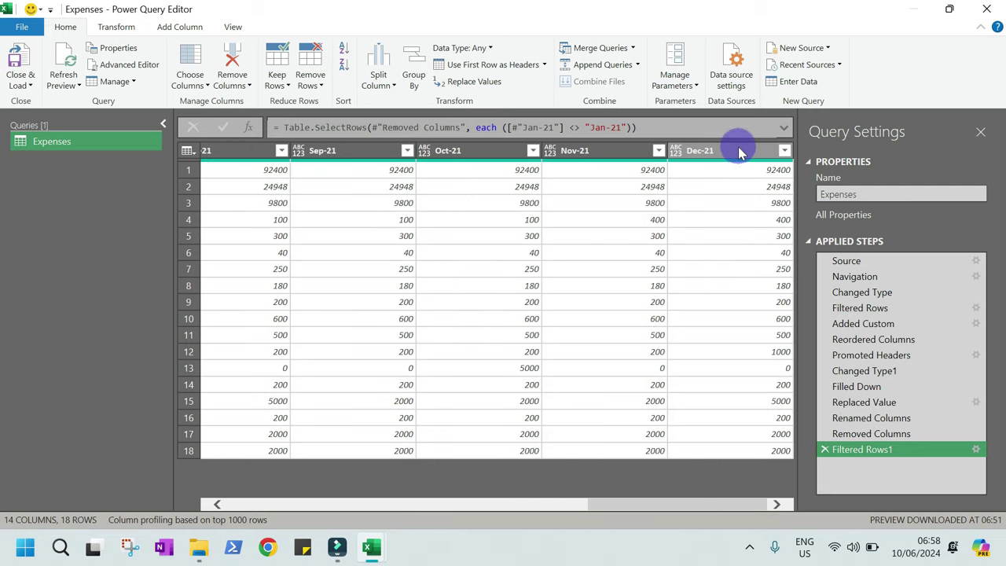
{"action": "left_click", "coordinate": [739, 152], "text": "shift"}
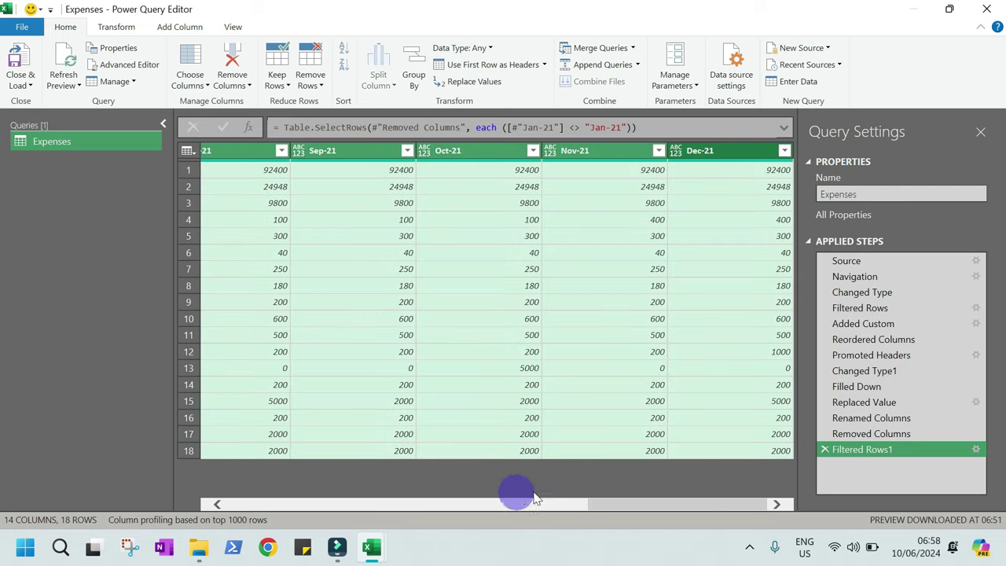
{"action": "left_click_drag", "start_coordinate": [629, 507], "coordinate": [308, 517]}
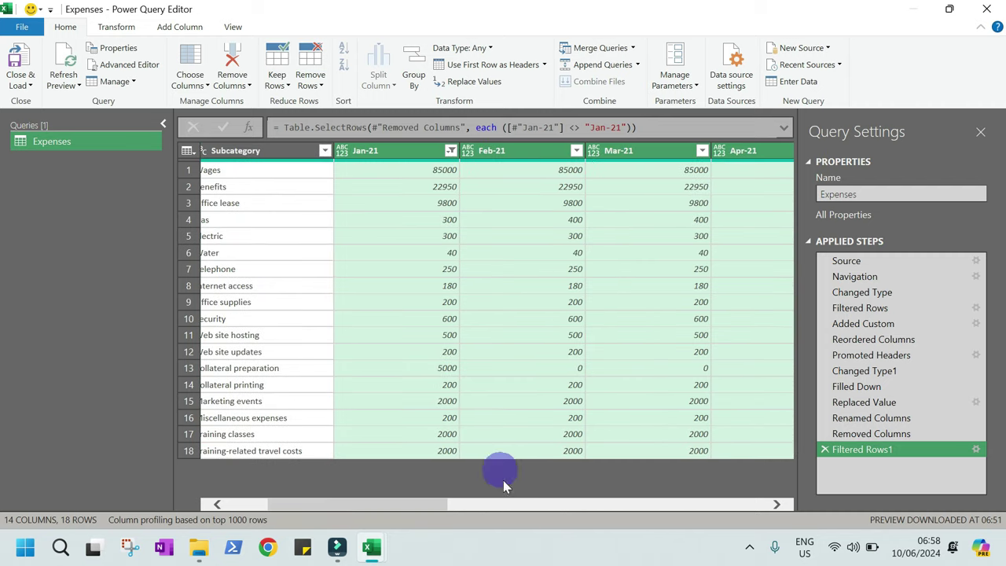
{"action": "left_click_drag", "start_coordinate": [432, 507], "coordinate": [315, 501]}
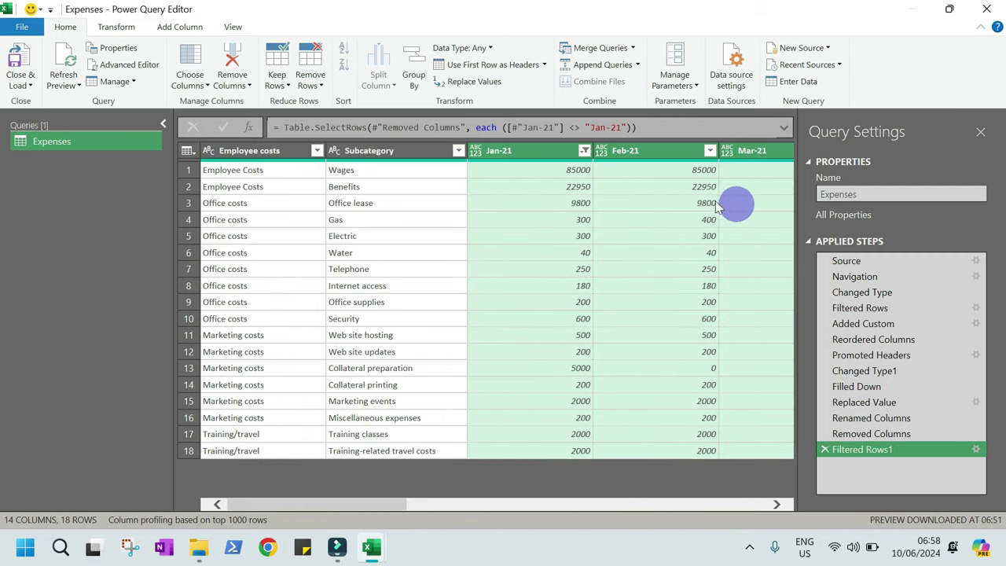
{"action": "right_click", "coordinate": [517, 158]}
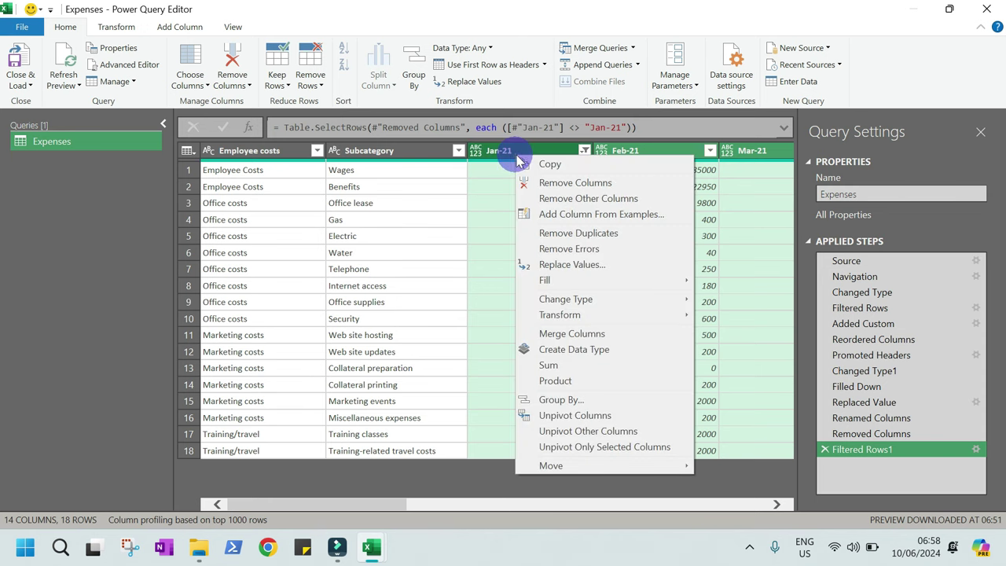
{"action": "left_click", "coordinate": [576, 417]}
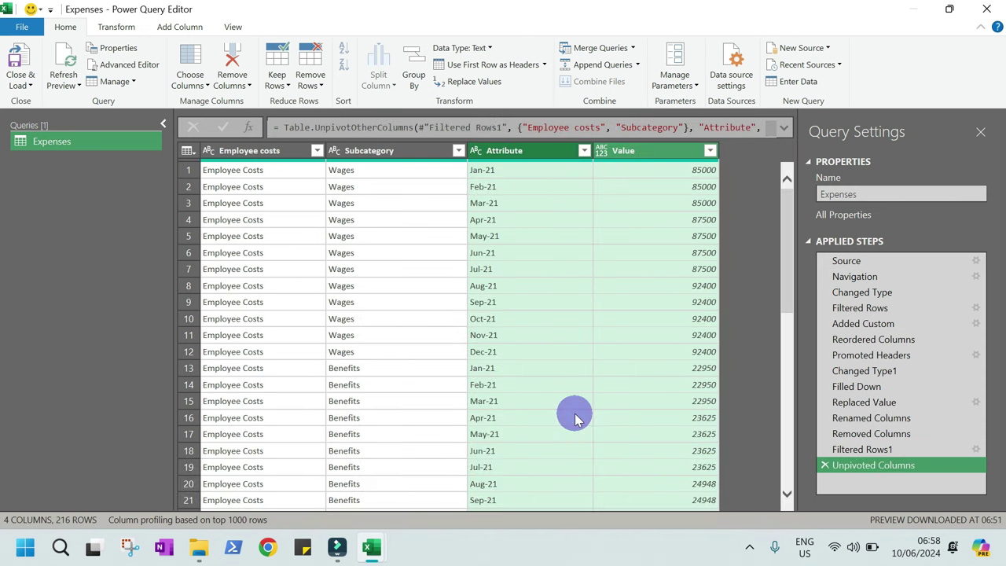
Rename the Attribute column as Date and the Value column as Costs
{"action": "double_click", "coordinate": [513, 151]}
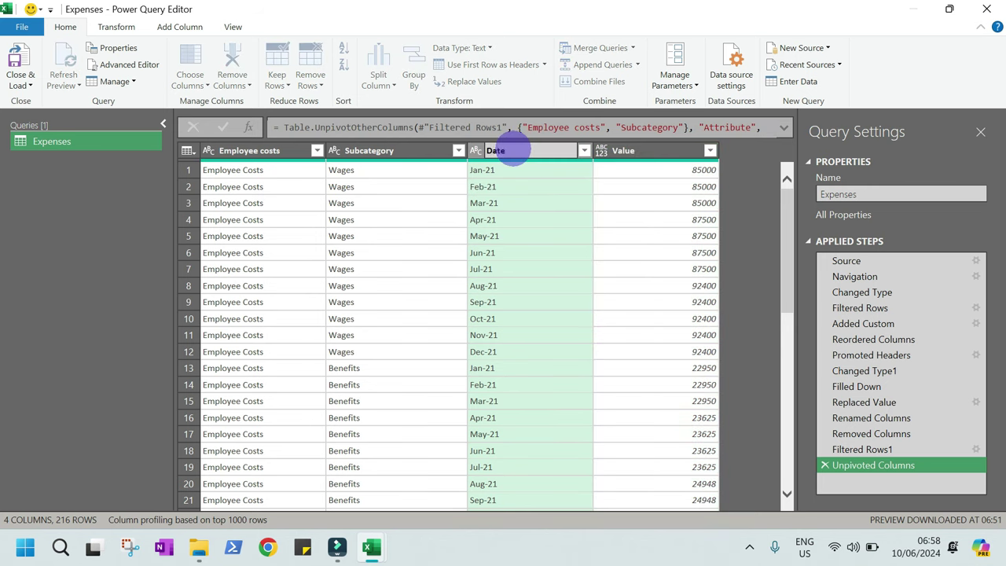
{"action": "key", "text": "Return"}
{"action": "double_click", "coordinate": [636, 151]}
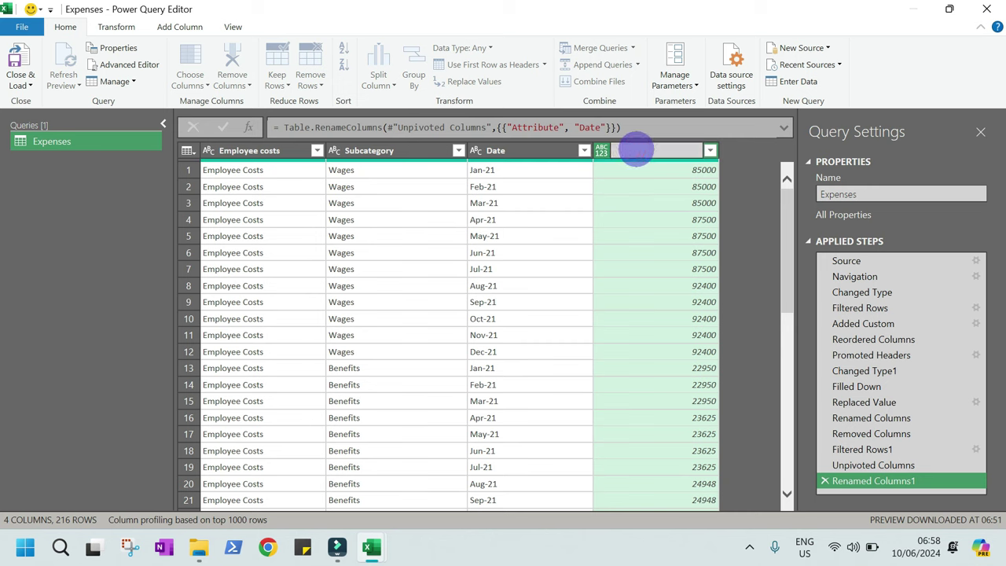
{"action": "key", "text": "Return"}
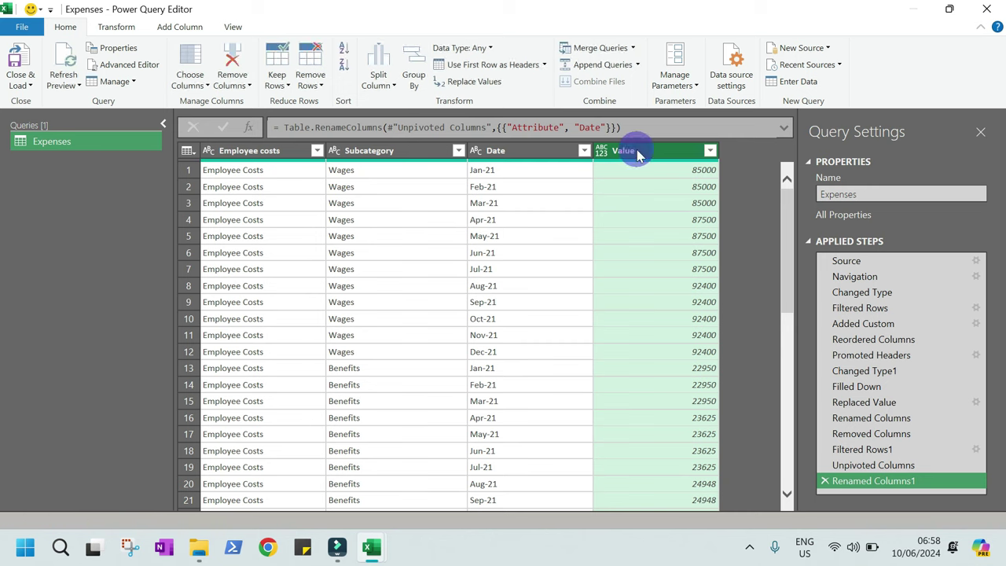
Set the Date column's data type to Date and the Costs column's to Whole Number
{"action": "left_click", "coordinate": [481, 153]}
{"action": "left_click", "coordinate": [478, 153]}
{"action": "left_click", "coordinate": [501, 248]}
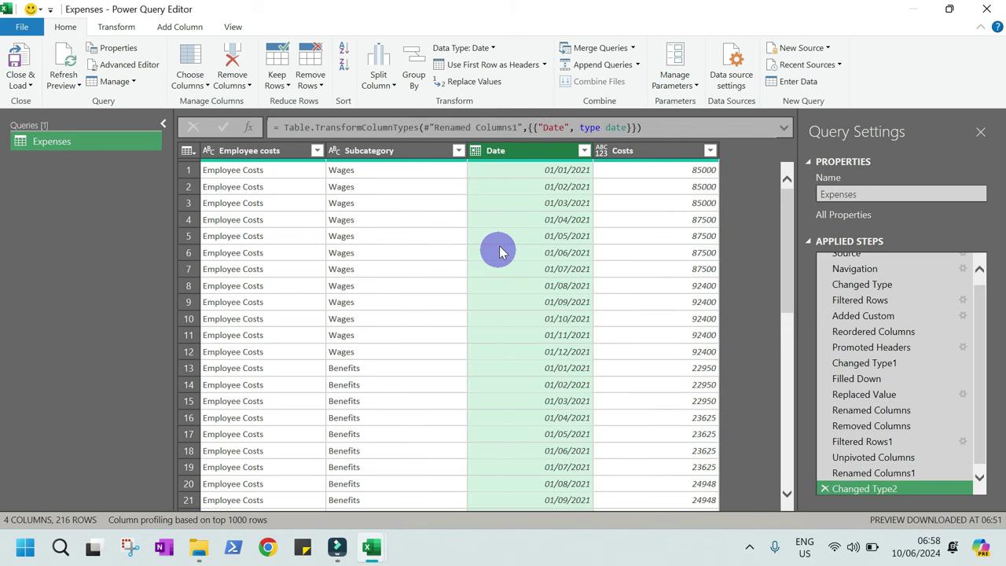
{"action": "left_click", "coordinate": [602, 154]}
{"action": "left_click", "coordinate": [601, 153]}
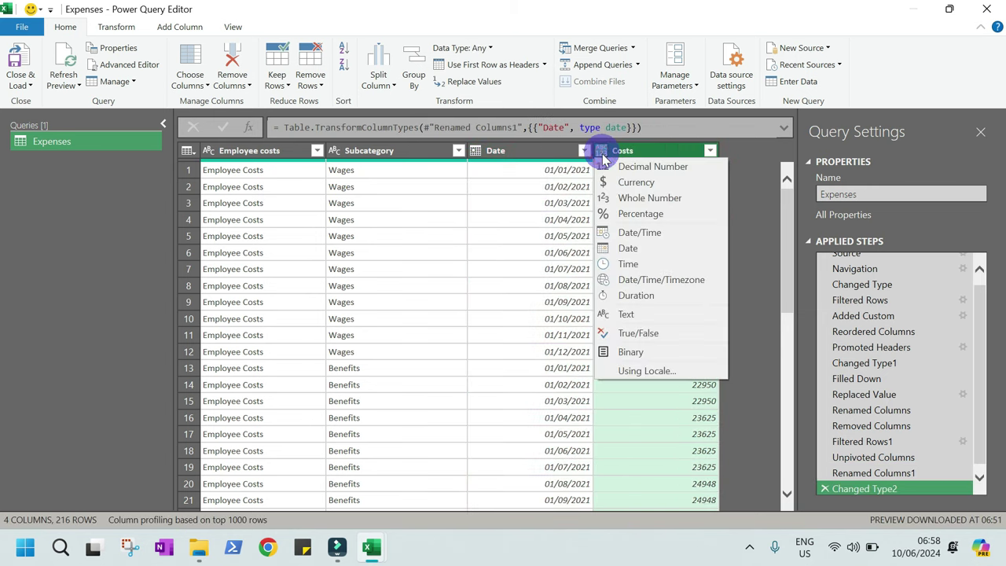
{"action": "left_click", "coordinate": [631, 200]}
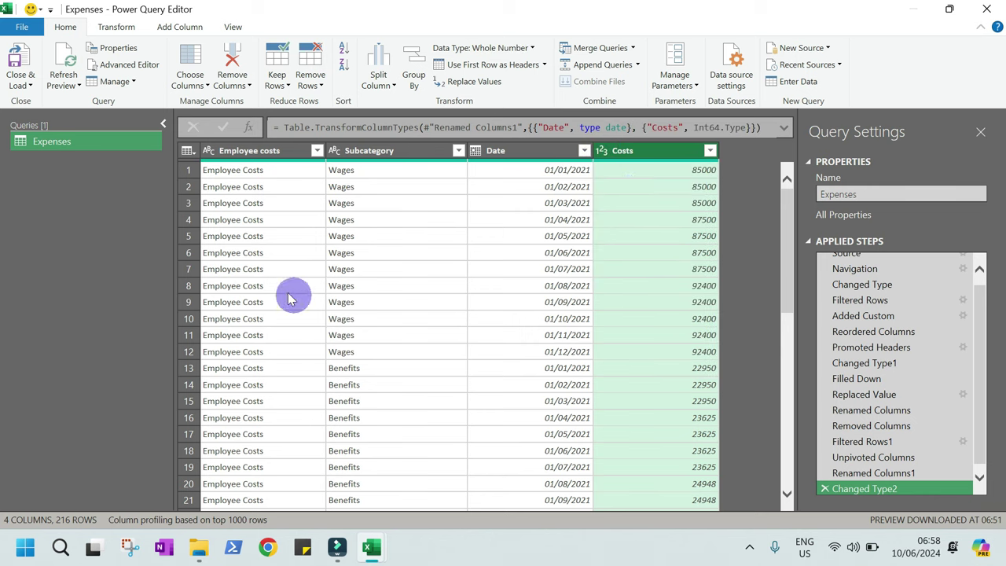
Close the query editor and load the Expenses query into the workbook as a table
{"action": "left_click", "coordinate": [30, 82]}
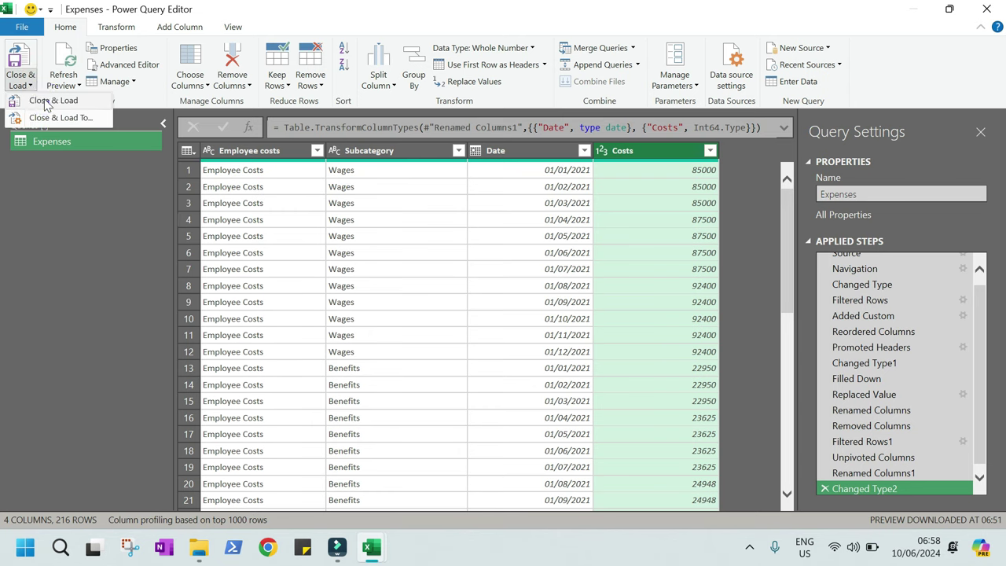
{"action": "left_click", "coordinate": [49, 100]}
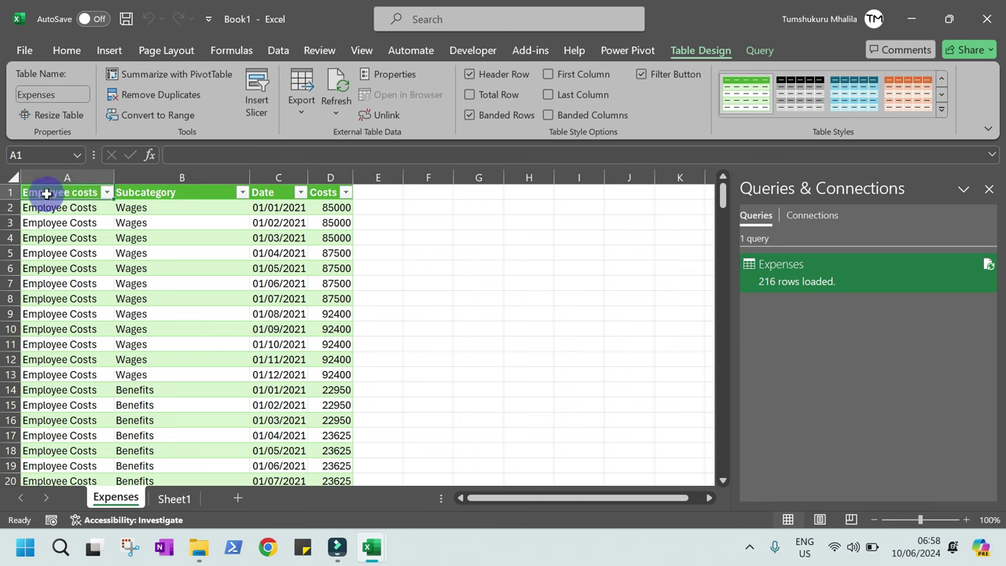
{"action": "left_click", "coordinate": [68, 190]}
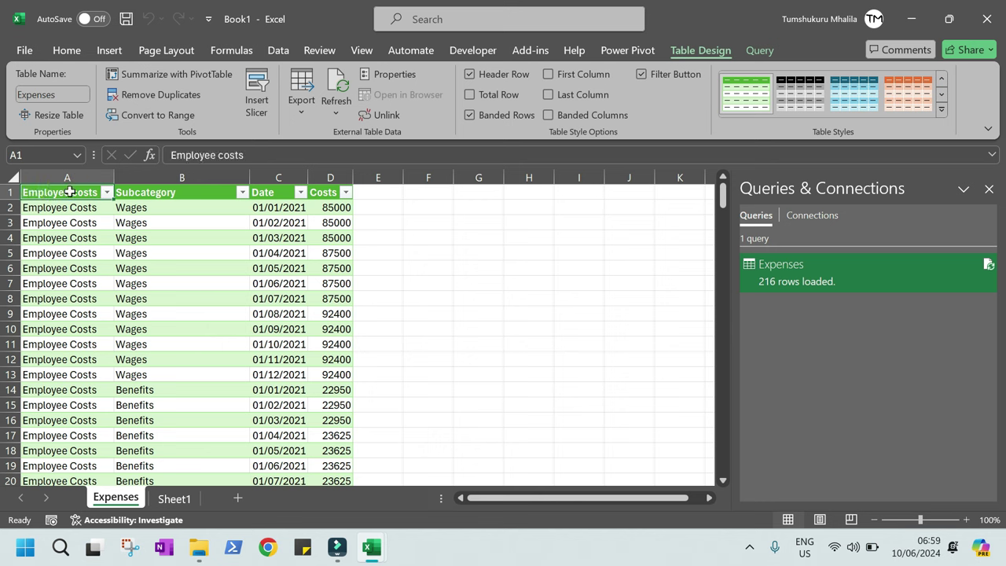
{"action": "double_click", "coordinate": [69, 192]}
{"action": "left_click", "coordinate": [267, 197]}
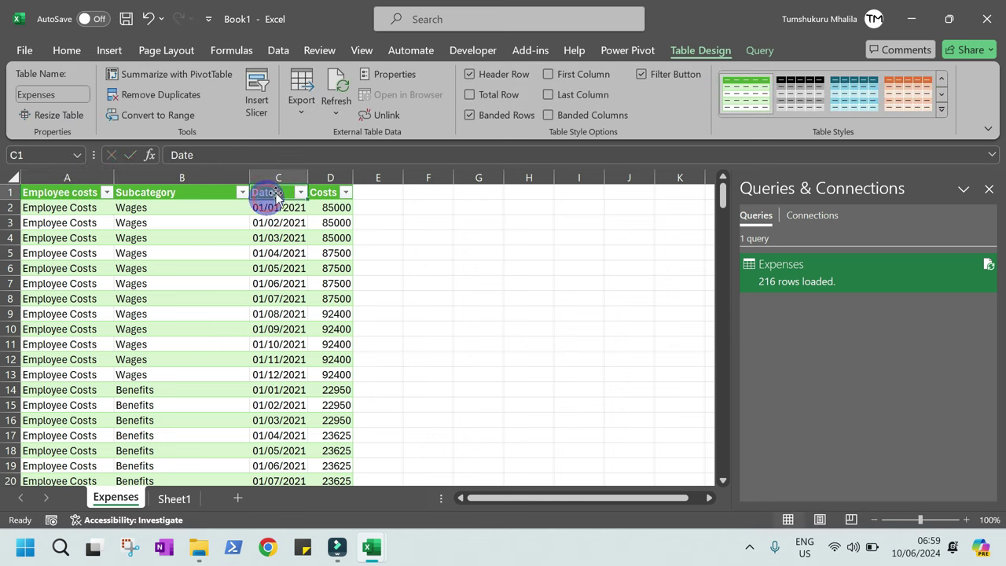
Reopen the Expenses query for editing and rename the Employee costs column as Category
{"action": "left_click", "coordinate": [755, 50]}
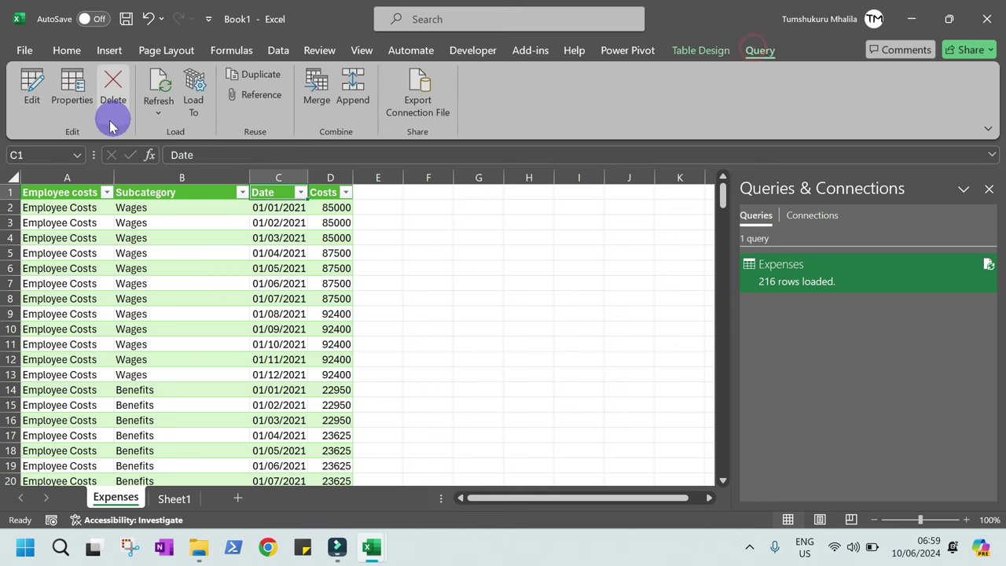
{"action": "left_click", "coordinate": [30, 93]}
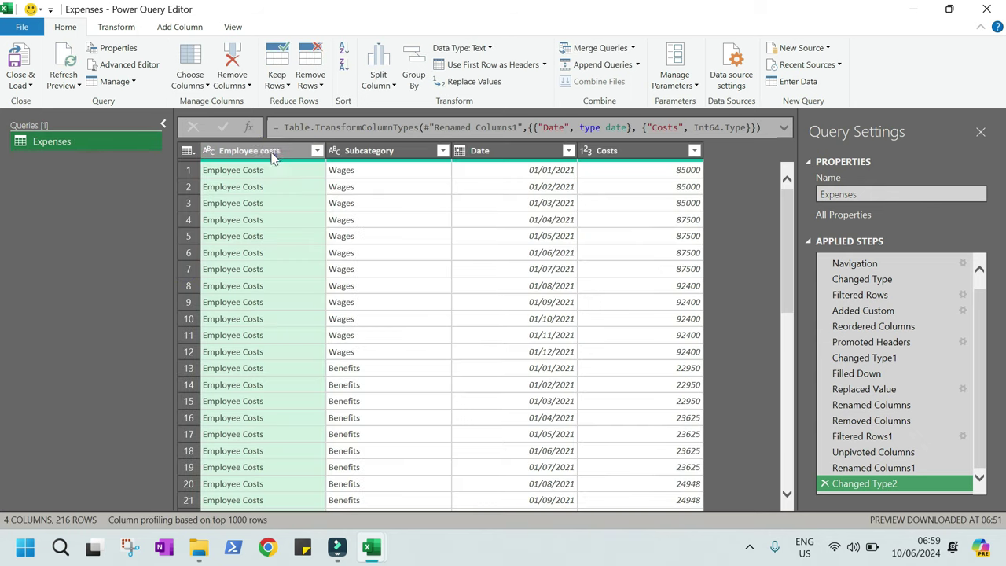
{"action": "left_click", "coordinate": [271, 154]}
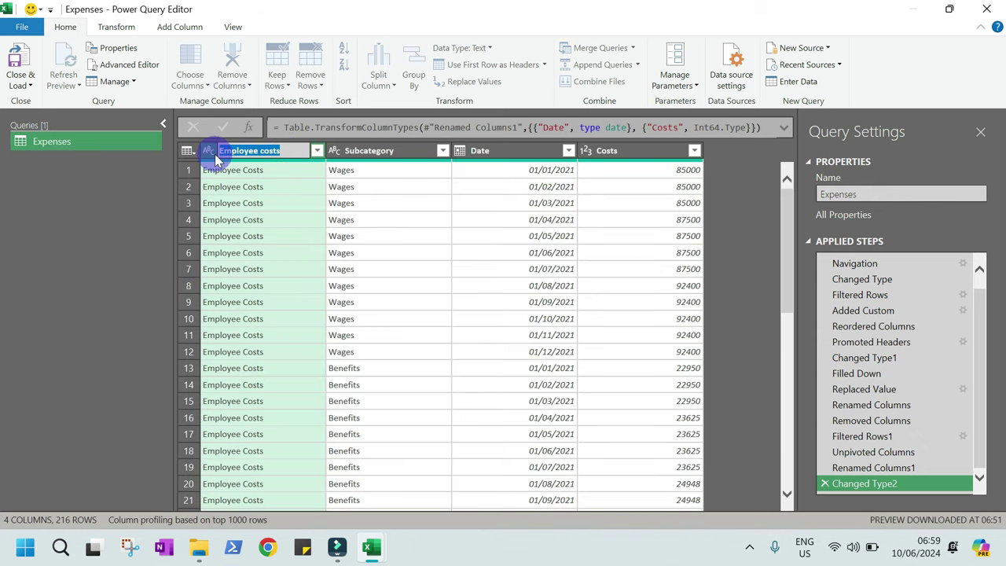
{"action": "type", "text": "Category"}
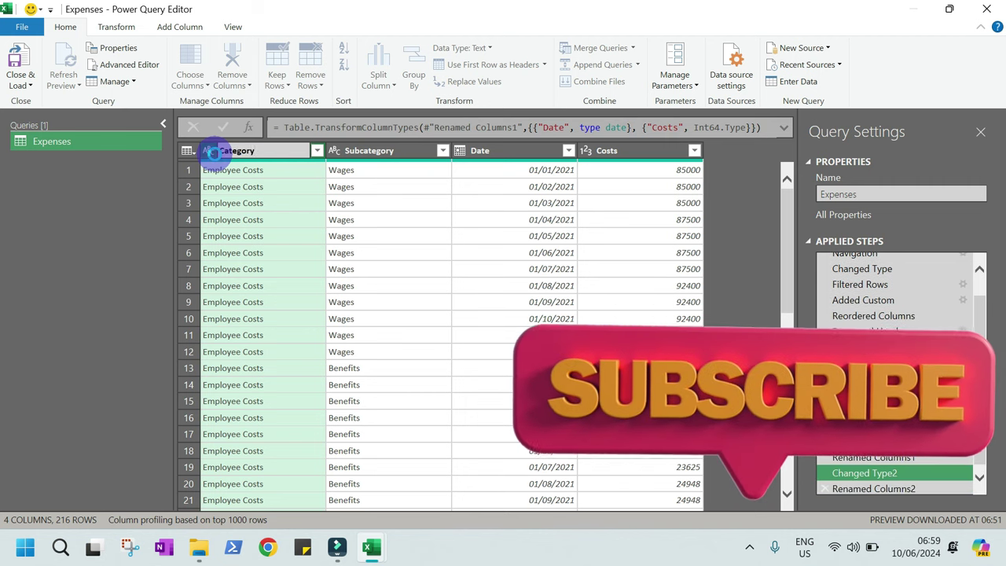
{"action": "key", "text": "Return"}
Close and load the updated Expenses query to the worksheet, and look through the table rows
{"action": "left_click", "coordinate": [30, 85]}
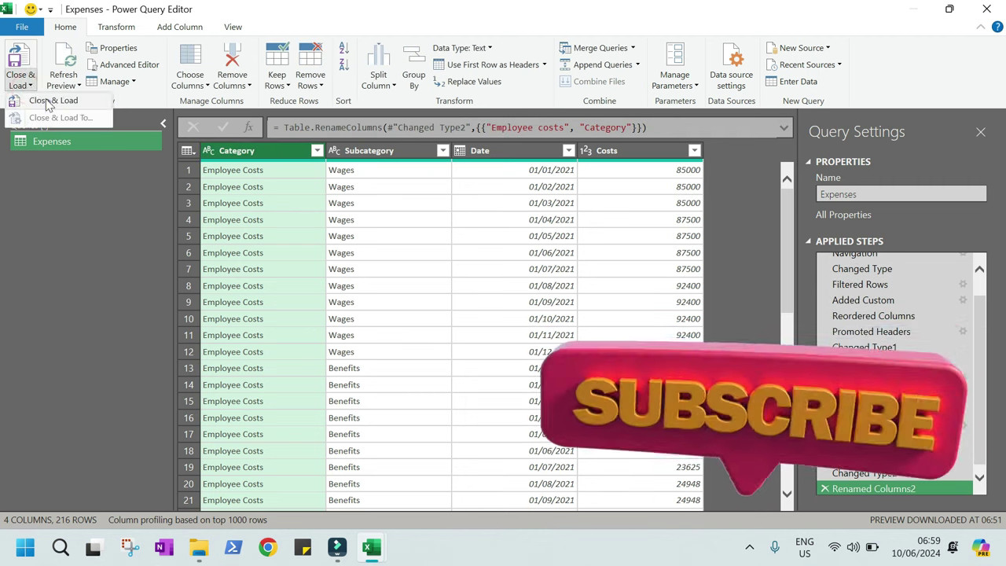
{"action": "left_click", "coordinate": [35, 100]}
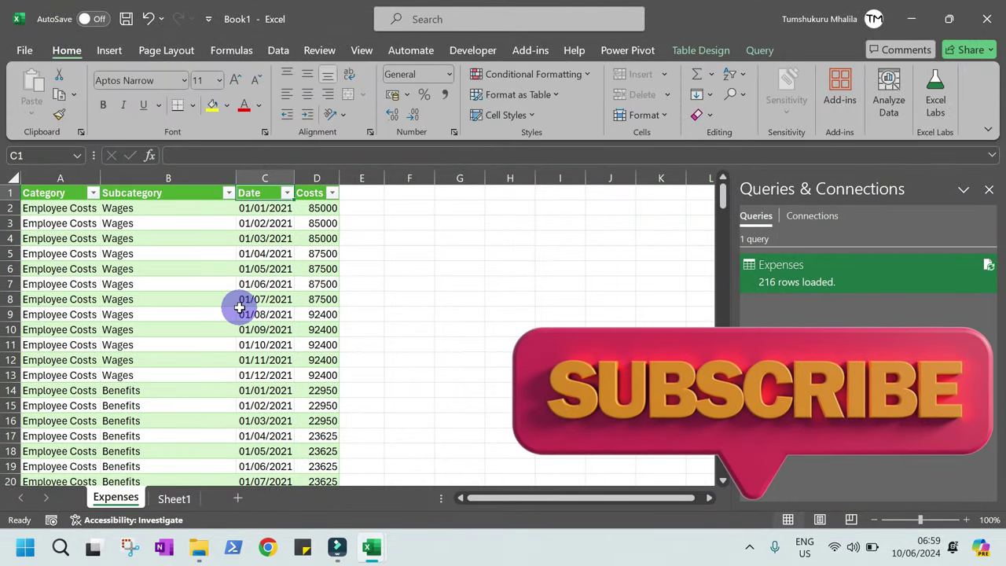
{"action": "scroll", "coordinate": [239, 308], "scroll_direction": "down", "scroll_amount": 6}
{"action": "scroll", "coordinate": [239, 309], "scroll_direction": "down", "scroll_amount": 20}
{"action": "scroll", "coordinate": [239, 308], "scroll_direction": "up", "scroll_amount": 20}
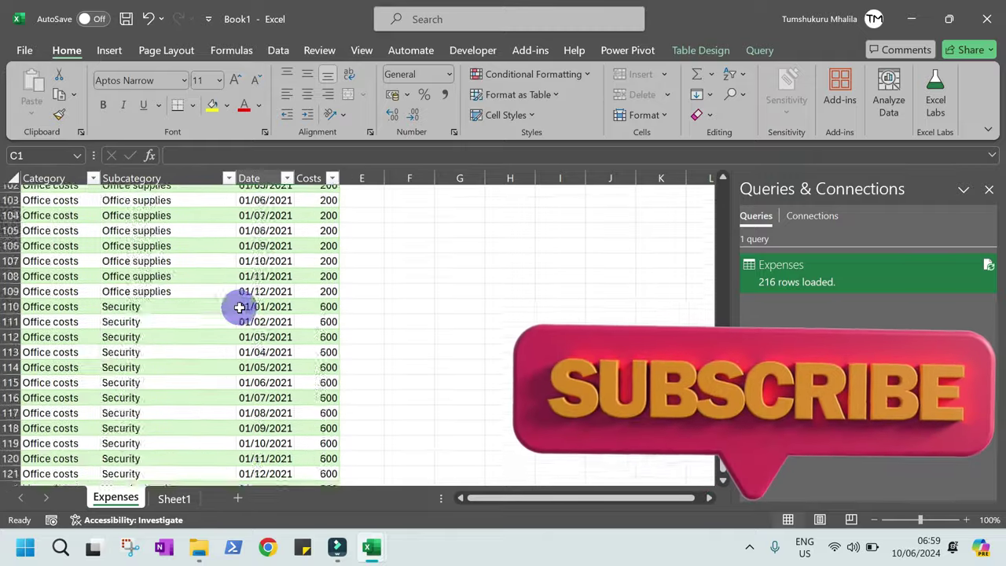
{"action": "scroll", "coordinate": [239, 308], "scroll_direction": "up", "scroll_amount": 20}
Apply the comma number style to all values in the table's Costs column
{"action": "left_click", "coordinate": [317, 173]}
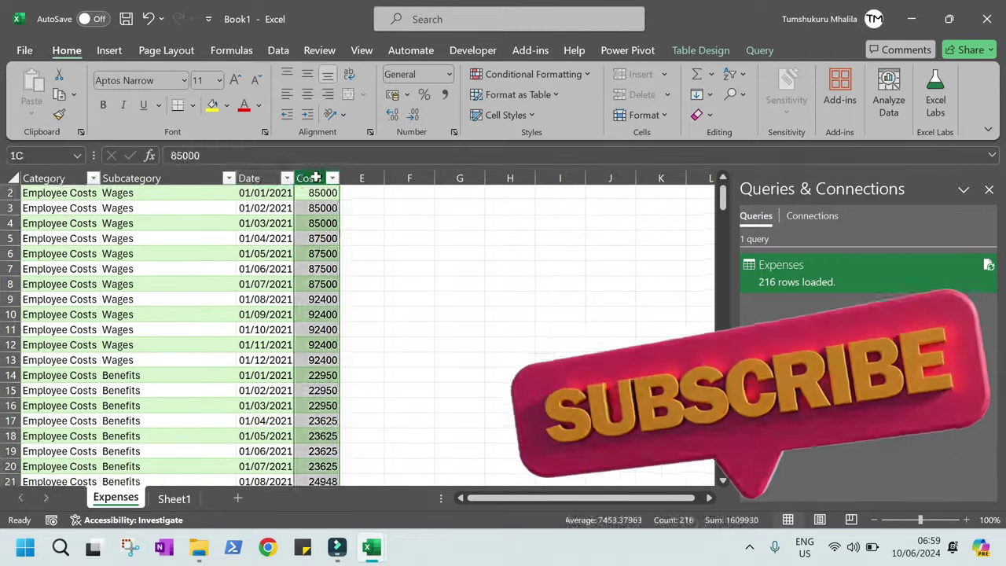
{"action": "left_click", "coordinate": [445, 94]}
{"action": "scroll", "coordinate": [331, 268], "scroll_direction": "up", "scroll_amount": 1}
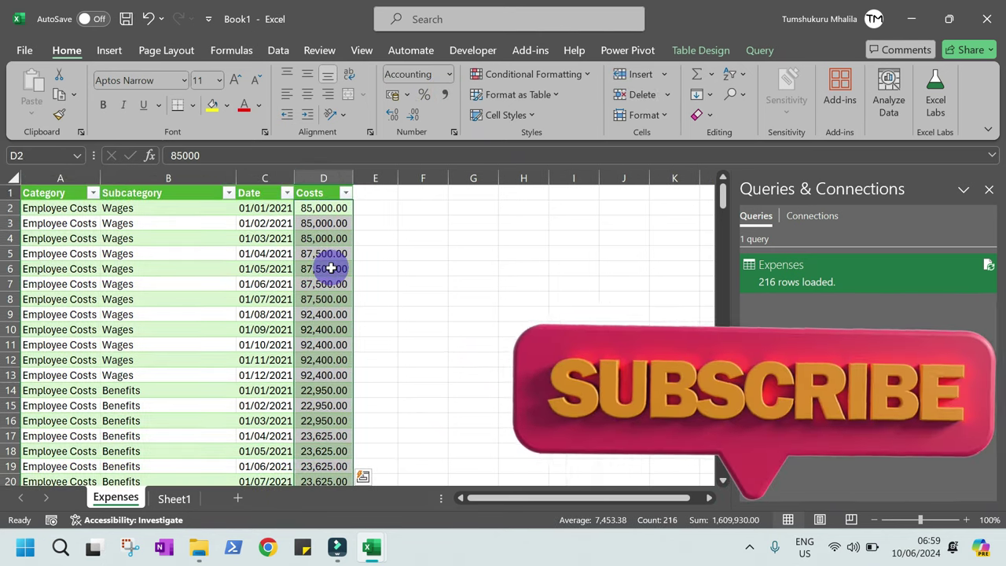